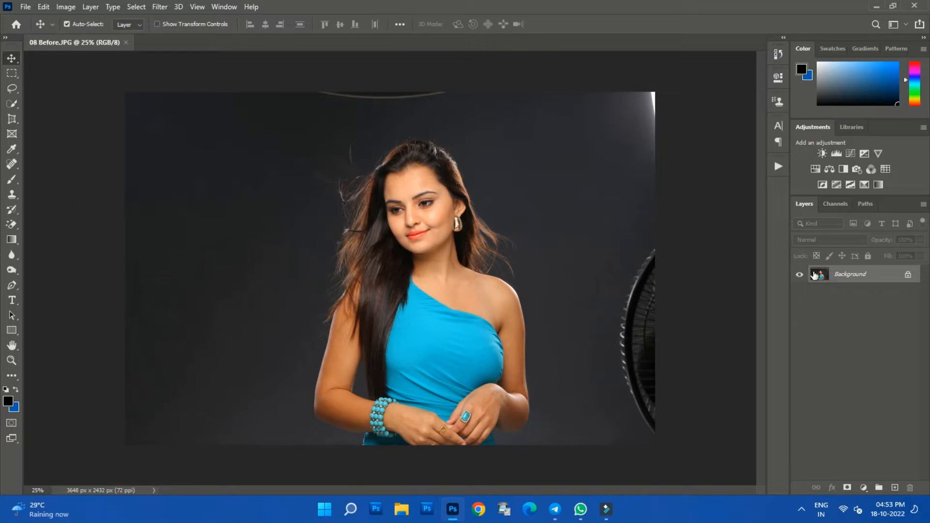
- Unlock the Background layer and remove the portrait's backdrop with the Remove Background quick action
{"action": "left_click", "coordinate": [907, 275]}
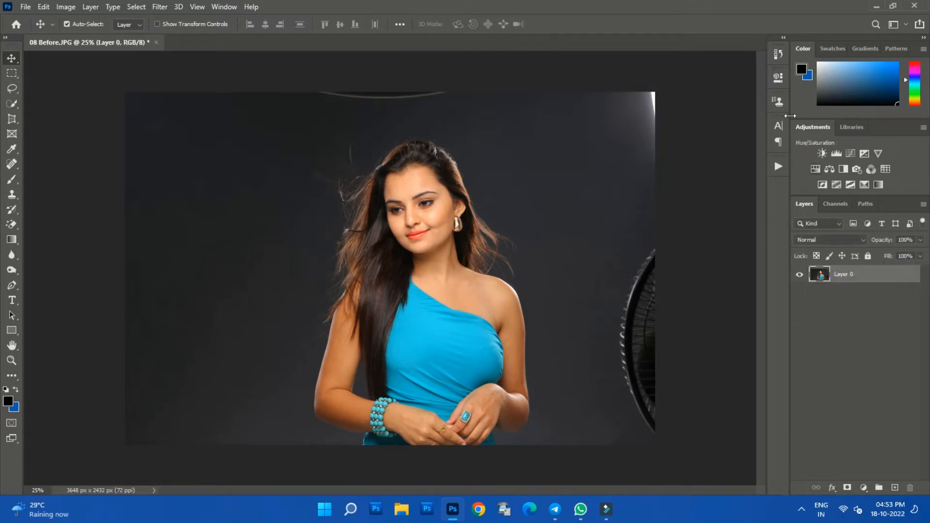
{"action": "left_click", "coordinate": [778, 80]}
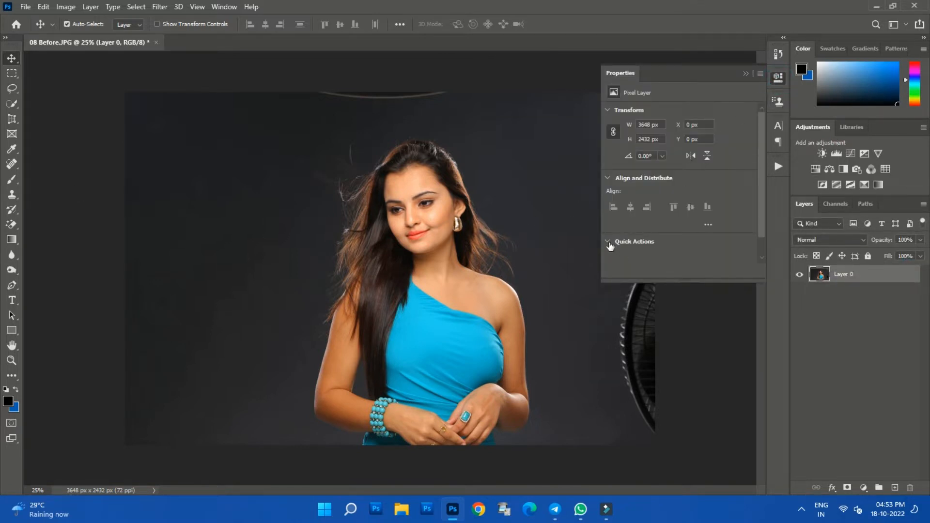
{"action": "left_click", "coordinate": [779, 80]}
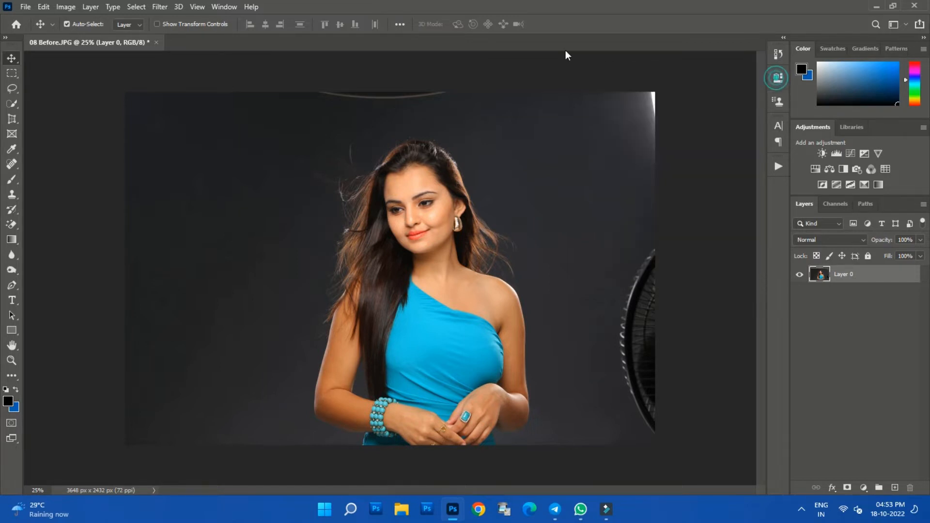
{"action": "left_click", "coordinate": [227, 7]}
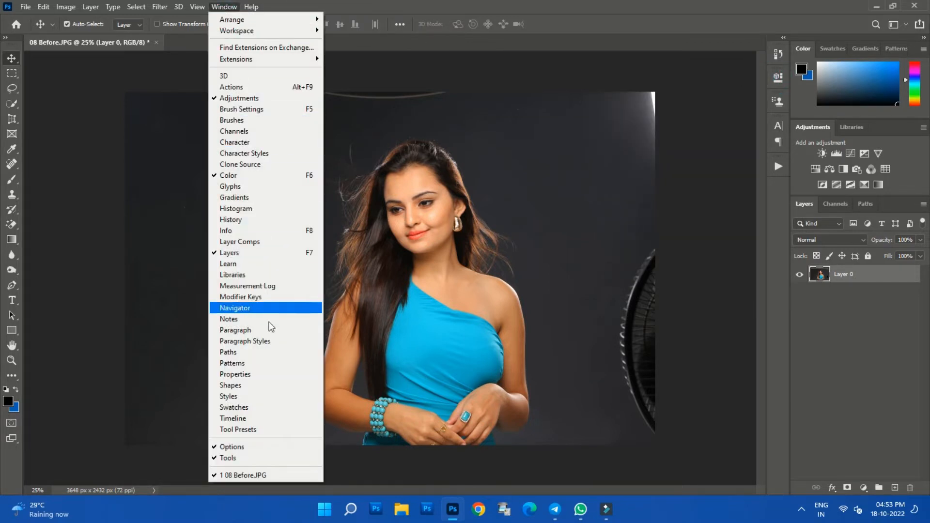
{"action": "left_click", "coordinate": [254, 374]}
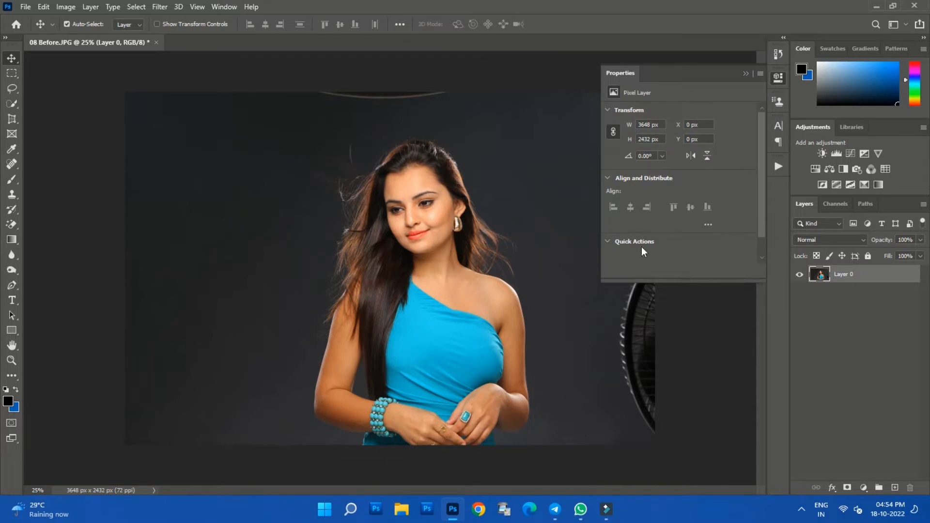
{"action": "left_click", "coordinate": [608, 242]}
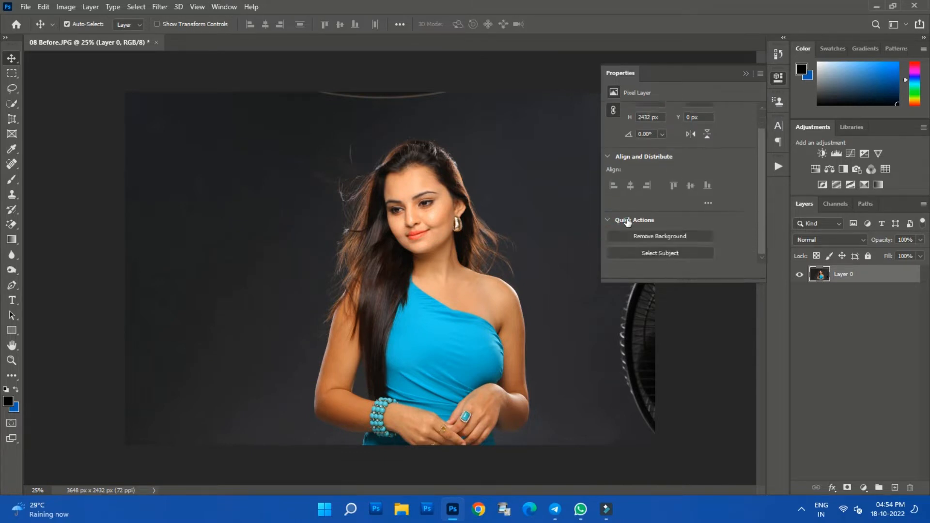
{"action": "left_click", "coordinate": [658, 233]}
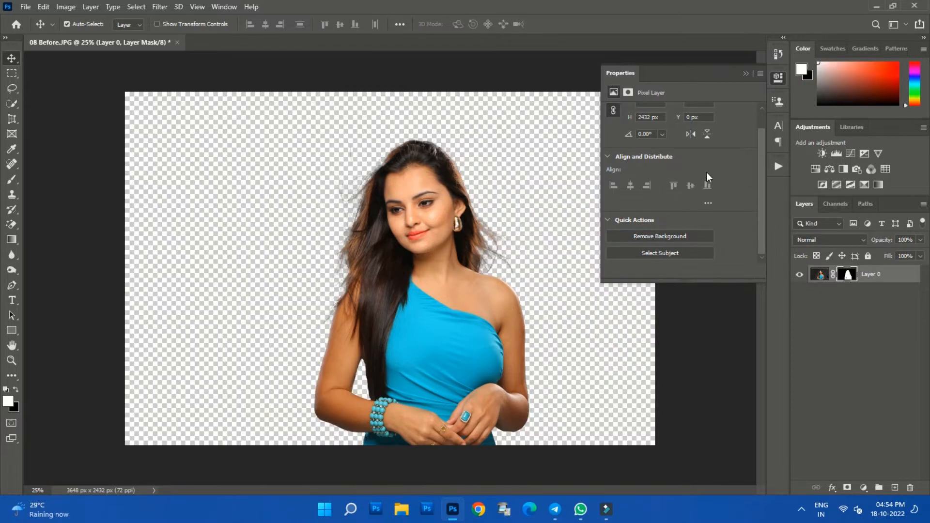
{"action": "left_click", "coordinate": [777, 80]}
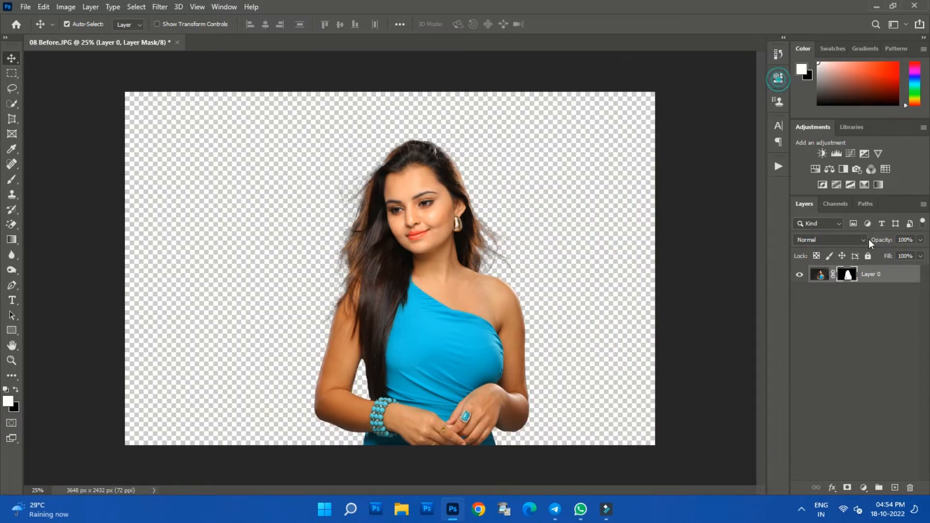
- Open Layer 0's mask for refinement in Select and Mask and set its preview to Overlay
{"action": "double_click", "coordinate": [846, 275]}
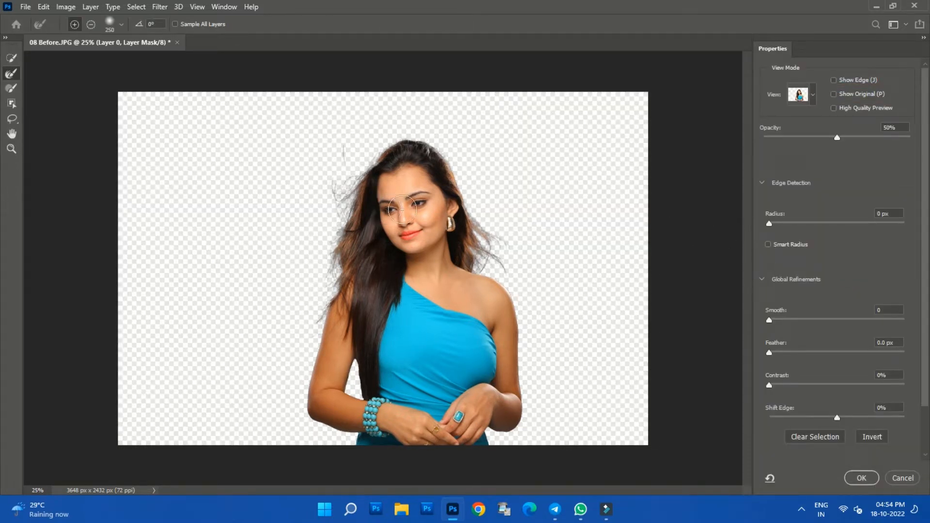
{"action": "left_click", "coordinate": [811, 96]}
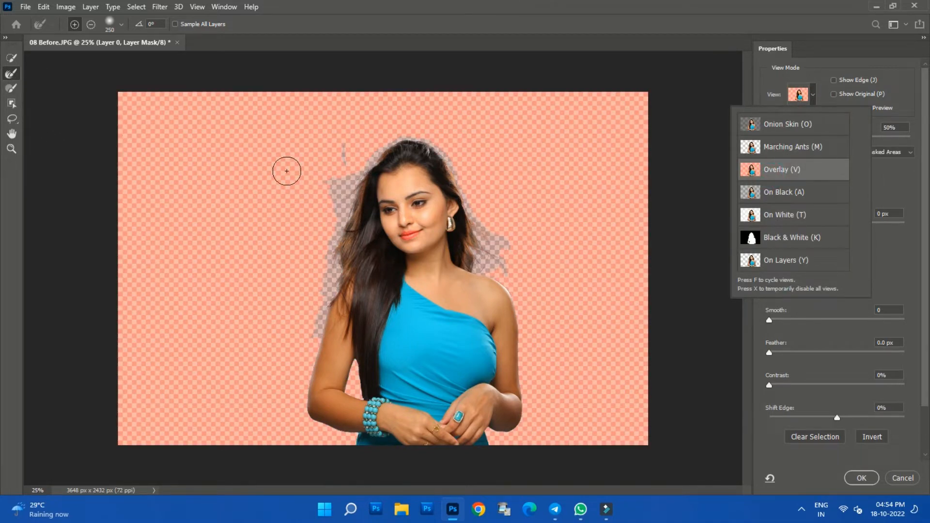
{"action": "left_click", "coordinate": [454, 24]}
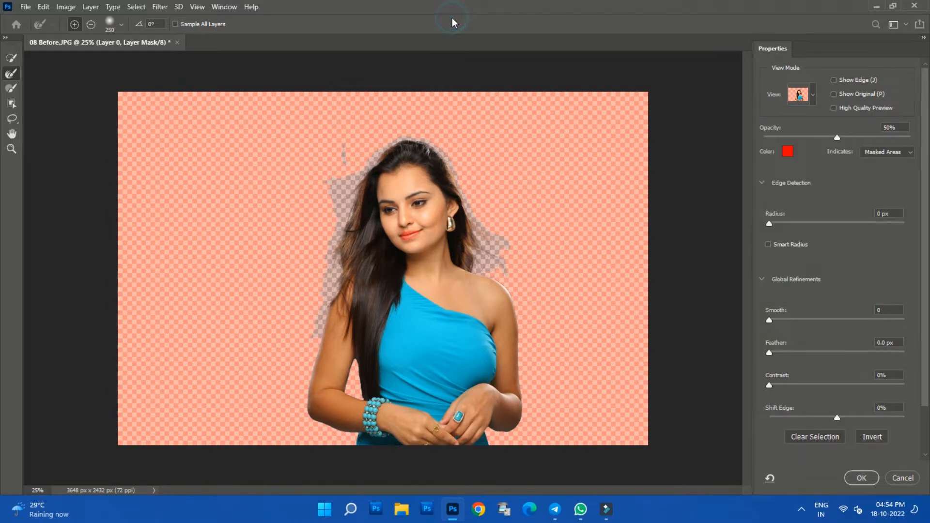
- Refine the mask around the woman's loose hair on both sides and above her head with the Refine Edge Brush at size 100
{"action": "key", "text": "ctrl+plus"}
{"action": "key", "text": "ctrl+plus"}
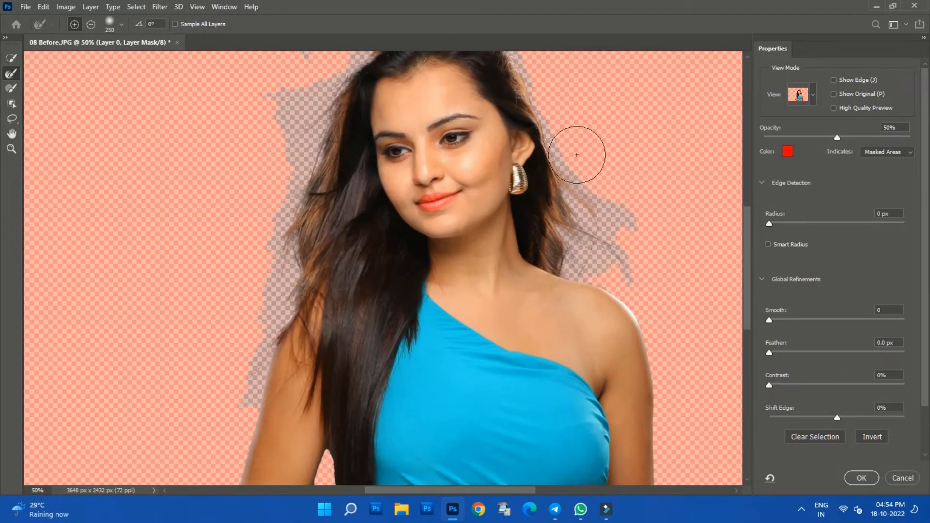
{"action": "left_click_drag", "start_coordinate": [503, 154], "coordinate": [513, 230]}
{"action": "key", "text": "bracketleft"}
{"action": "key", "text": "bracketleft"}
{"action": "key", "text": "bracketleft"}
{"action": "key", "text": "bracketleft"}
{"action": "key", "text": "bracketleft"}
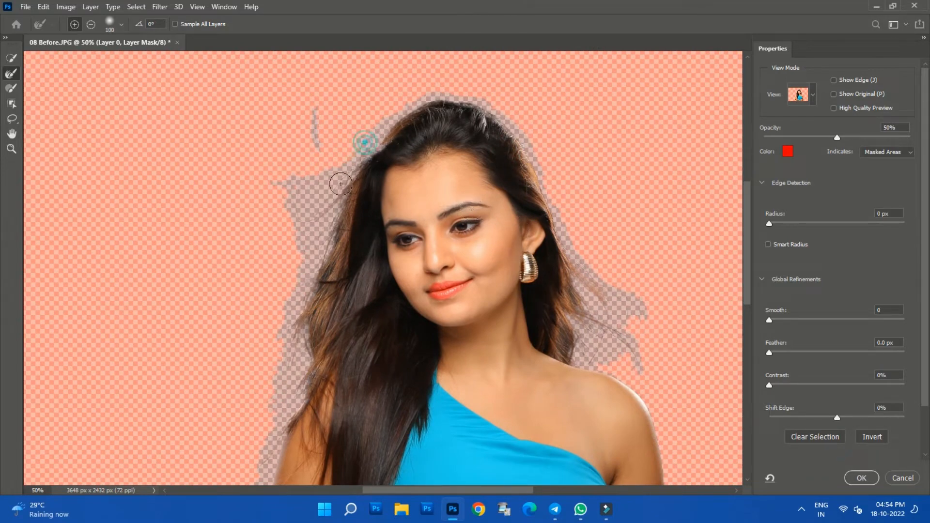
{"action": "left_click_drag", "start_coordinate": [331, 195], "coordinate": [322, 211]}
{"action": "mouse_move", "coordinate": [305, 262]}
{"action": "left_mouse_down"}
{"action": "mouse_move", "coordinate": [298, 284]}
{"action": "mouse_move", "coordinate": [257, 306]}
{"action": "mouse_move", "coordinate": [272, 302]}
{"action": "mouse_move", "coordinate": [311, 242]}
{"action": "mouse_move", "coordinate": [293, 334]}
{"action": "mouse_move", "coordinate": [270, 381]}
{"action": "mouse_move", "coordinate": [291, 377]}
{"action": "mouse_move", "coordinate": [293, 361]}
{"action": "mouse_move", "coordinate": [284, 418]}
{"action": "left_mouse_up"}
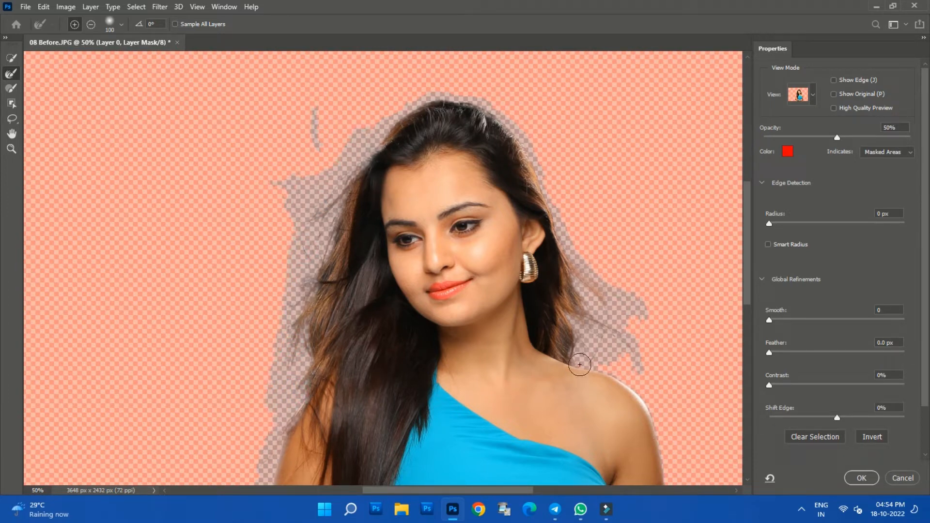
{"action": "left_click_drag", "start_coordinate": [582, 349], "coordinate": [587, 348]}
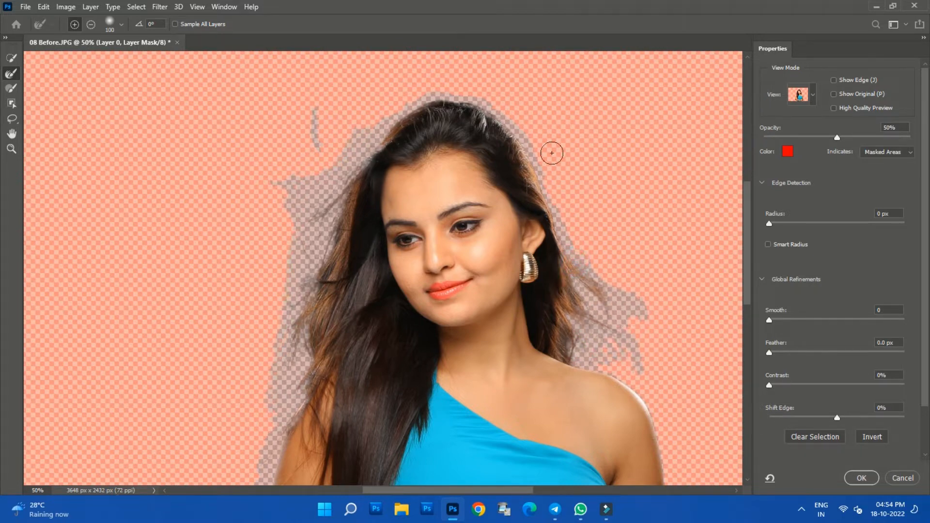
{"action": "mouse_move", "coordinate": [441, 105]}
{"action": "left_mouse_down"}
{"action": "mouse_move", "coordinate": [392, 115]}
{"action": "mouse_move", "coordinate": [289, 207]}
{"action": "left_mouse_up"}
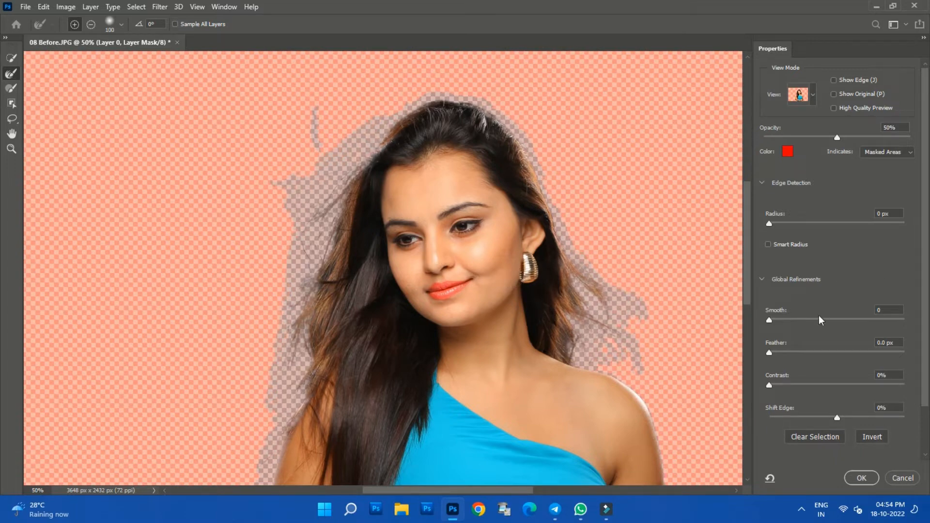
- Set the mask's Smooth to 6, Feather to 1.4 px, Contrast to 9% and Radius to 1 px, and apply the refinement
{"action": "left_click_drag", "start_coordinate": [774, 320], "coordinate": [777, 352]}
{"action": "left_click_drag", "start_coordinate": [769, 385], "coordinate": [780, 384]}
{"action": "left_click_drag", "start_coordinate": [769, 224], "coordinate": [774, 224]}
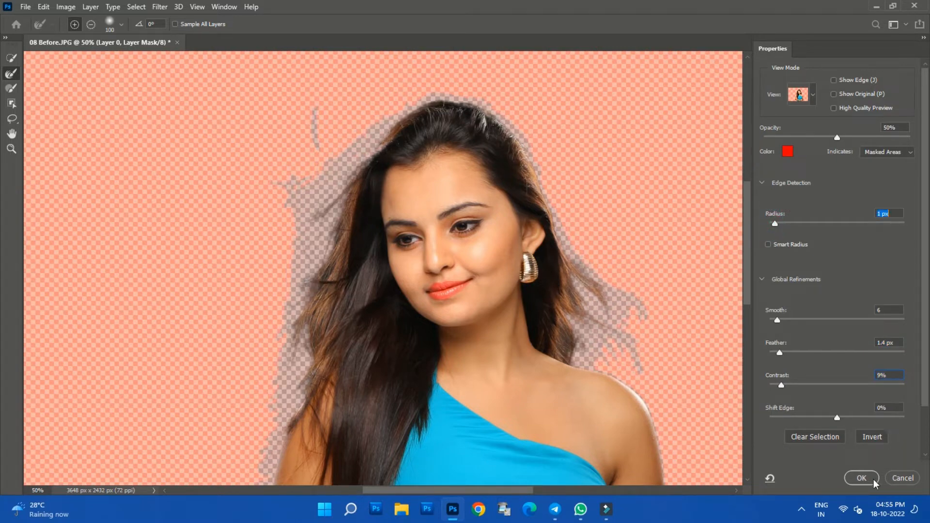
{"action": "left_click", "coordinate": [861, 478]}
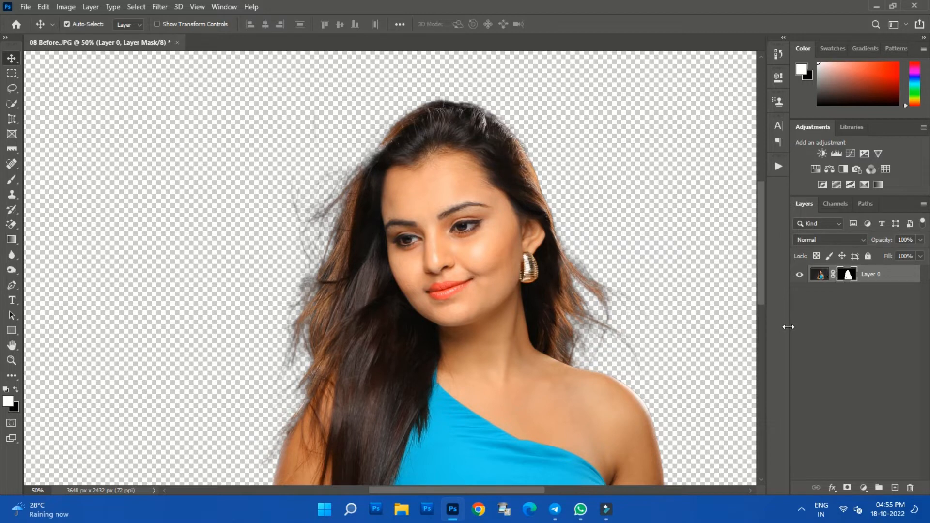
- Add a Solid Color fill layer in blue #0a23e1 and place it beneath the cutout Layer 0
{"action": "key", "text": "ctrl+minus"}
{"action": "key", "text": "ctrl+minus"}
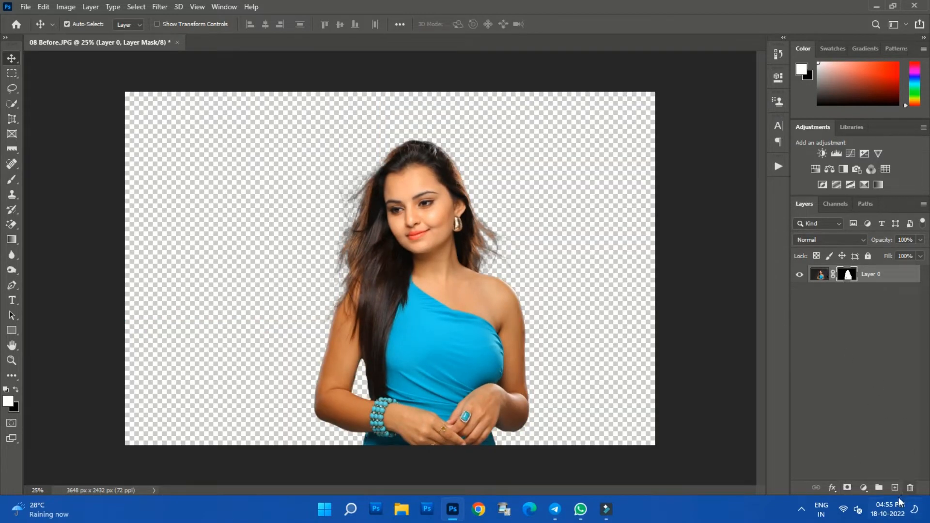
{"action": "left_click", "coordinate": [864, 488]}
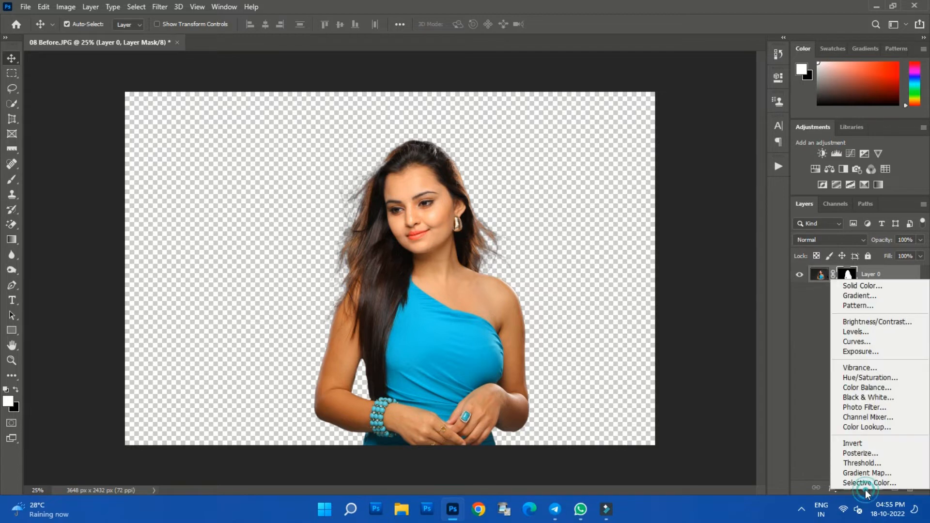
{"action": "left_click", "coordinate": [873, 288]}
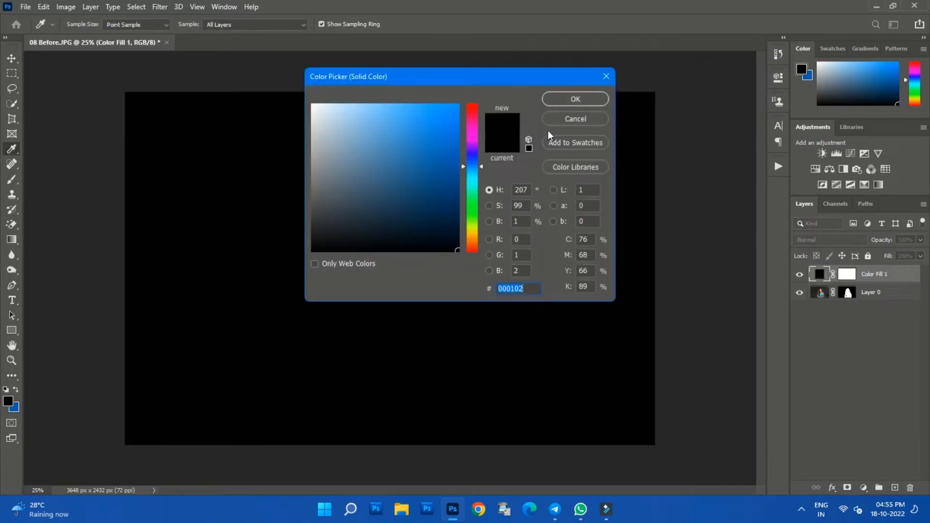
{"action": "left_click", "coordinate": [475, 153]}
{"action": "left_click", "coordinate": [455, 118]}
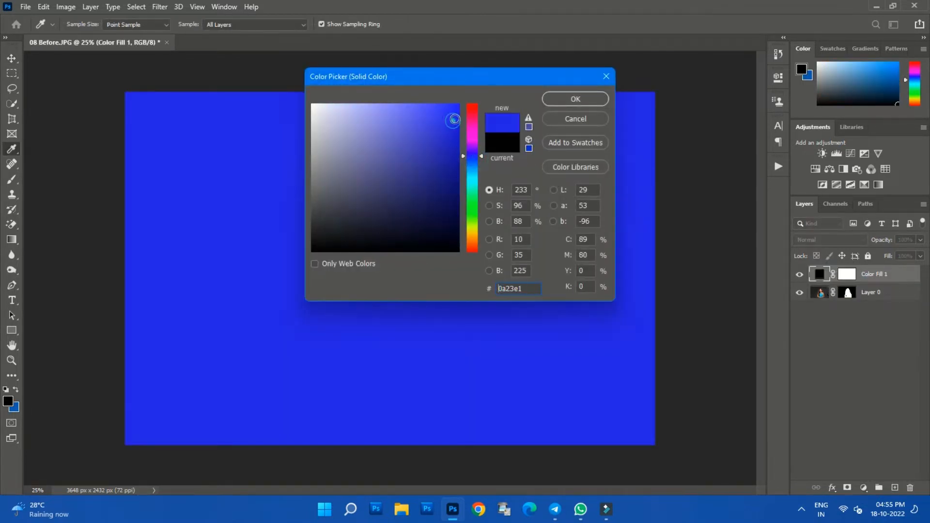
{"action": "left_click", "coordinate": [582, 99]}
{"action": "left_click_drag", "start_coordinate": [871, 274], "coordinate": [872, 301]}
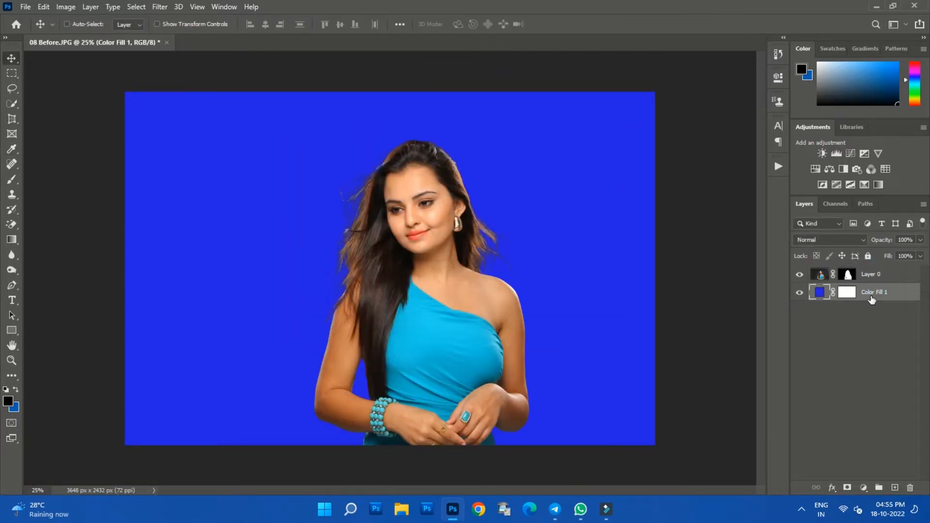
- Examine the cutout's hair edges up close against the blue fill
{"action": "key", "text": "ctrl+plus"}
{"action": "key", "text": "ctrl+plus"}
{"action": "key", "text": "ctrl+plus"}
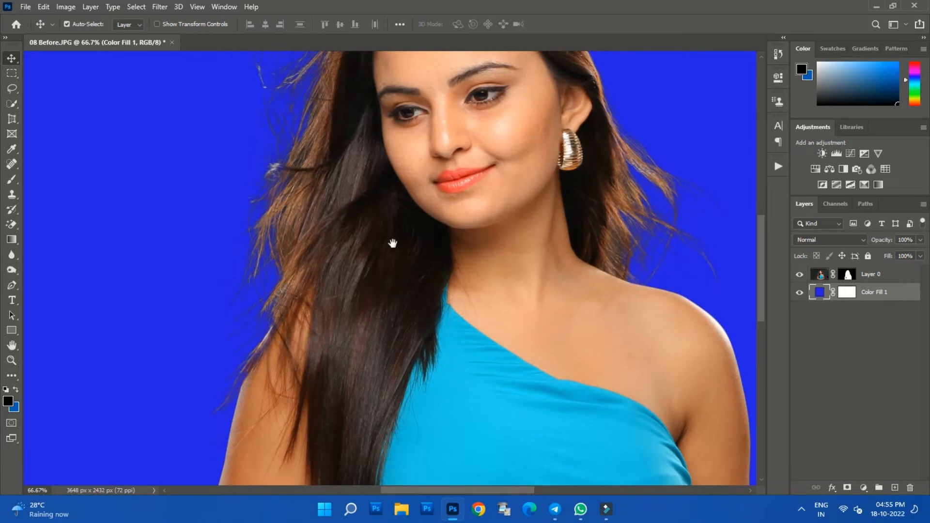
{"action": "left_click_drag", "start_coordinate": [393, 243], "coordinate": [433, 325]}
{"action": "key", "text": "ctrl+plus"}
{"action": "key", "text": "ctrl+plus"}
{"action": "key", "text": "ctrl+plus"}
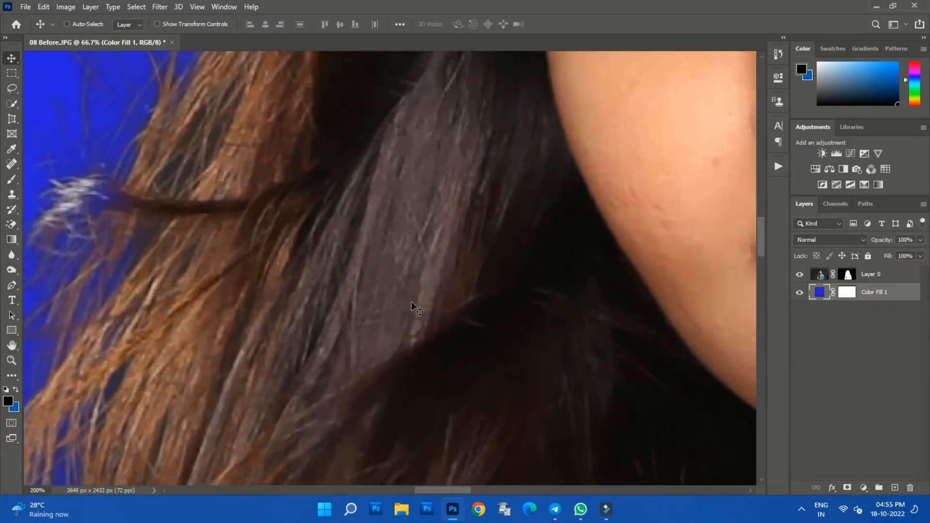
{"action": "left_click_drag", "start_coordinate": [194, 191], "coordinate": [283, 421]}
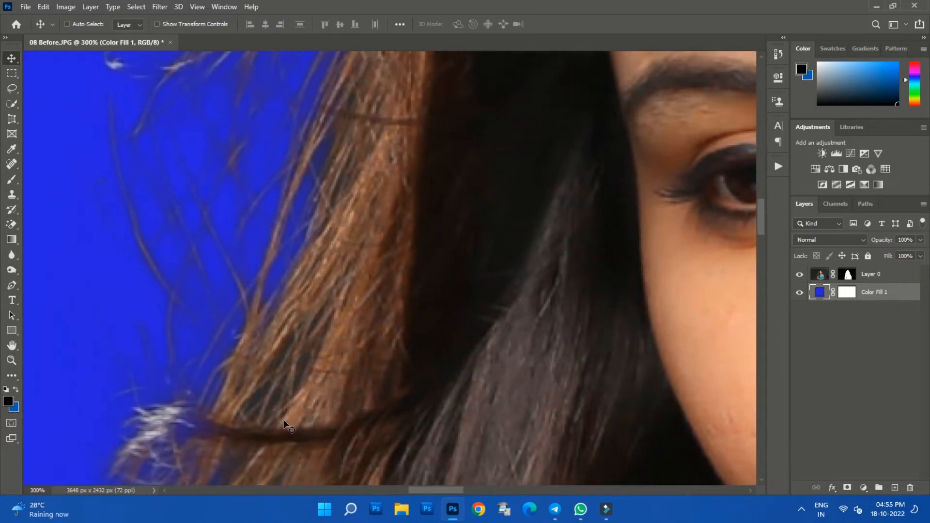
{"action": "key", "text": "ctrl+minus"}
{"action": "key", "text": "ctrl+minus"}
{"action": "key", "text": "ctrl+minus"}
{"action": "key", "text": "ctrl+minus"}
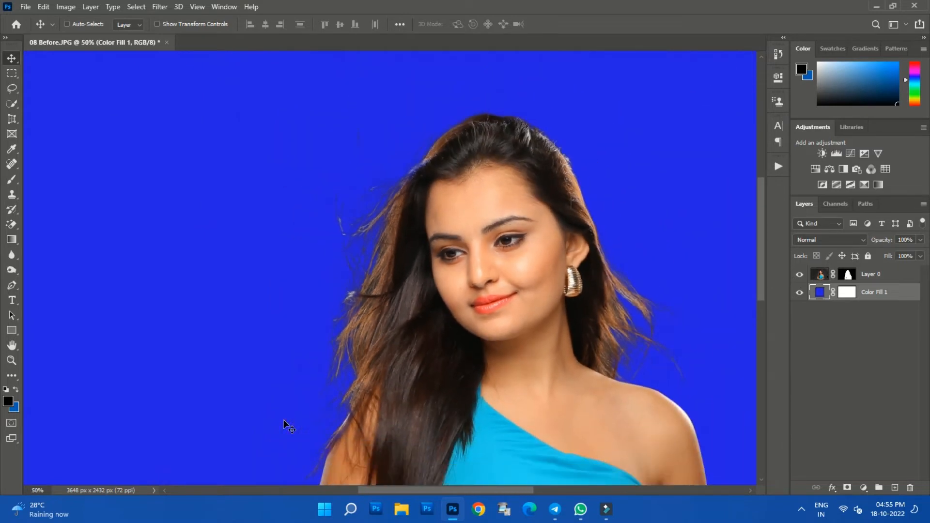
{"action": "key", "text": "ctrl+0"}
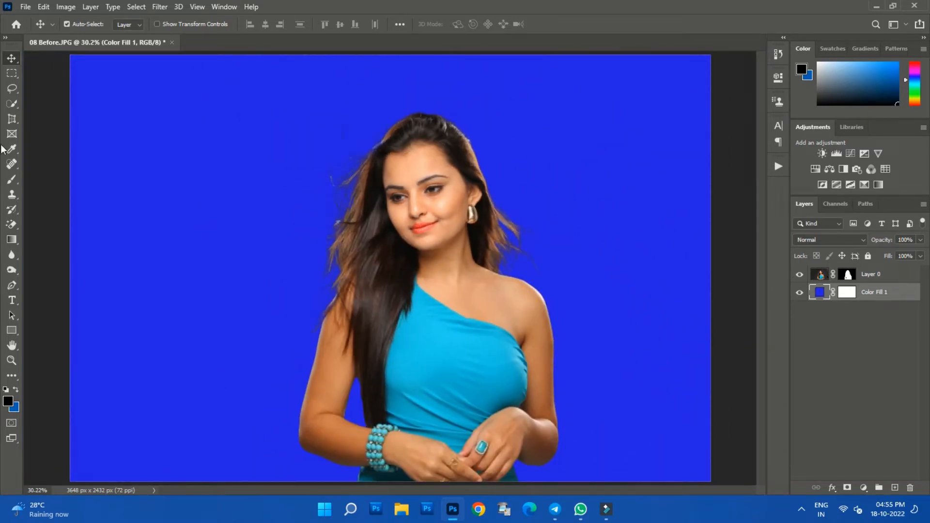
- Open the background file (9) from the Edit folder
{"action": "left_click", "coordinate": [28, 9]}
{"action": "left_click", "coordinate": [30, 31]}
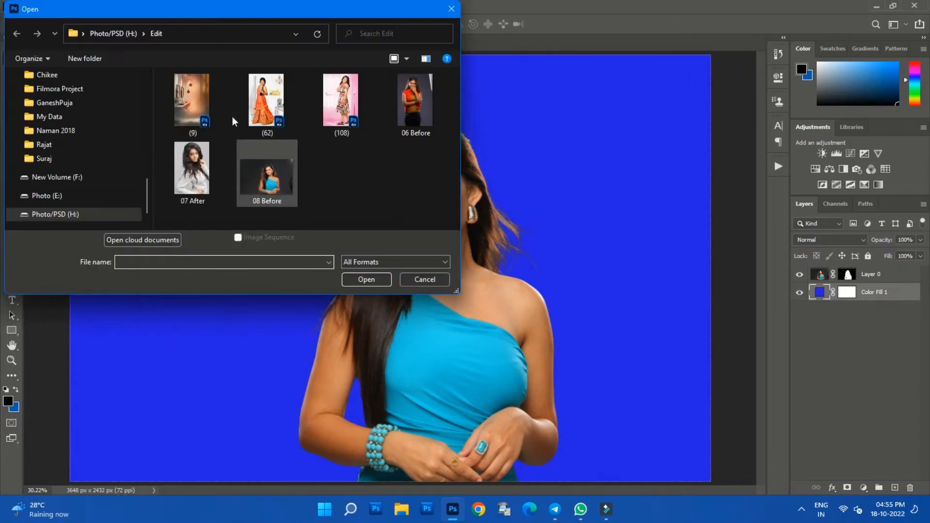
{"action": "left_click", "coordinate": [207, 106]}
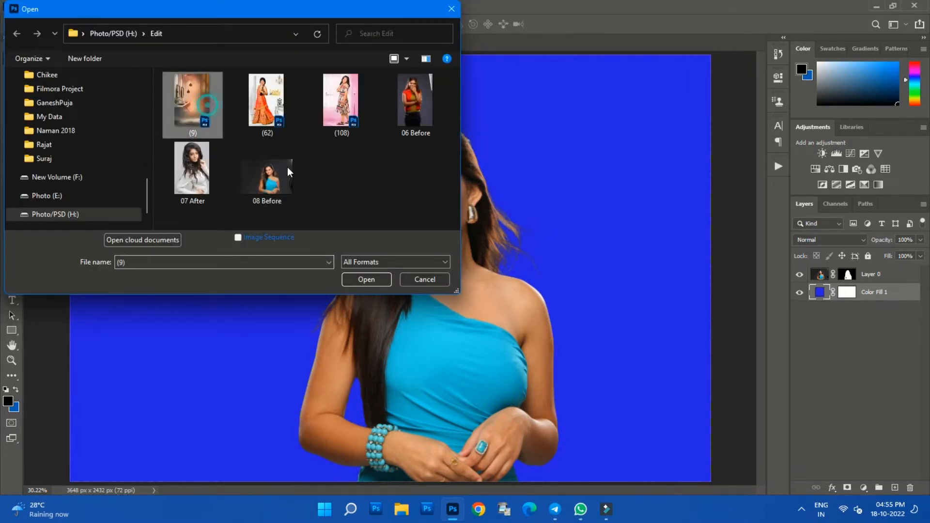
{"action": "left_click", "coordinate": [367, 280]}
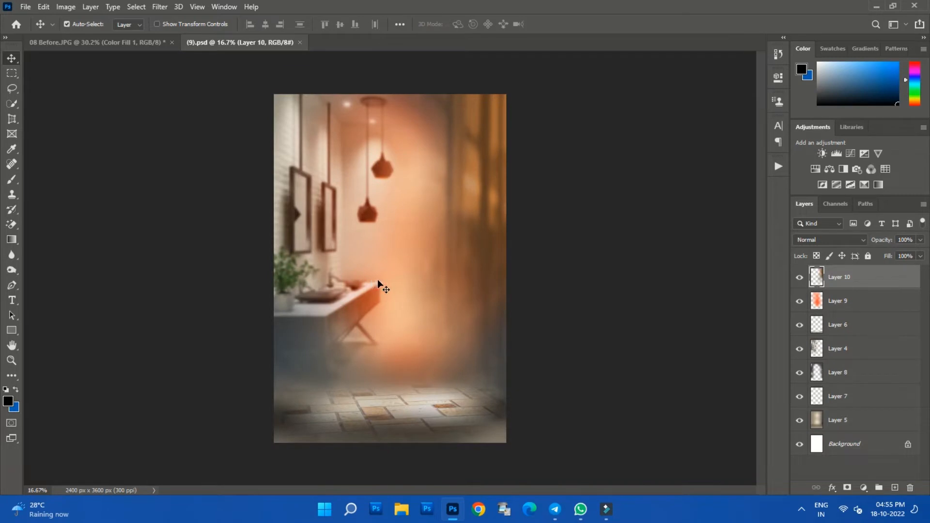
- Copy the masked woman on Layer 0 from 08 Before.JPG into the (9).psd document
{"action": "left_click", "coordinate": [135, 47]}
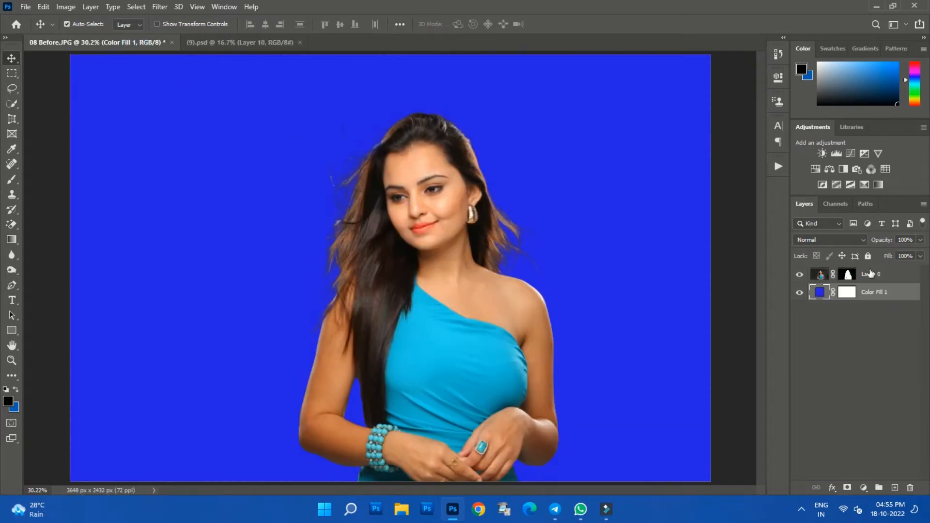
{"action": "left_click", "coordinate": [870, 274]}
{"action": "left_click_drag", "start_coordinate": [430, 198], "coordinate": [236, 49]}
{"action": "left_click_drag", "start_coordinate": [395, 245], "coordinate": [394, 248]}
- Scale the woman's layer proportionally to 159.86% and position it so her lower edge meets the canvas's bottom edge
{"action": "key", "text": "ctrl+t"}
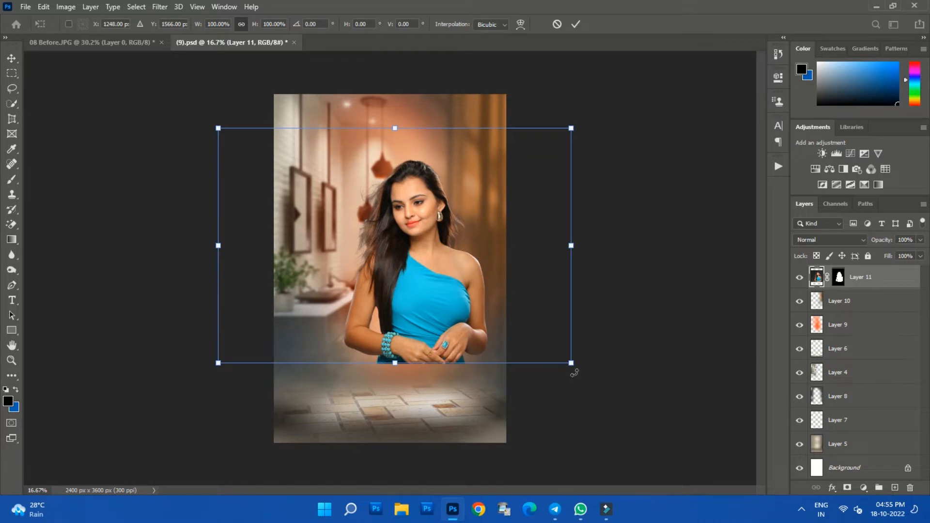
{"action": "left_click_drag", "start_coordinate": [573, 364], "coordinate": [633, 403]}
{"action": "left_click_drag", "start_coordinate": [533, 369], "coordinate": [442, 403]}
{"action": "left_click_drag", "start_coordinate": [538, 165], "coordinate": [685, 66]}
{"action": "left_click_drag", "start_coordinate": [564, 198], "coordinate": [519, 193]}
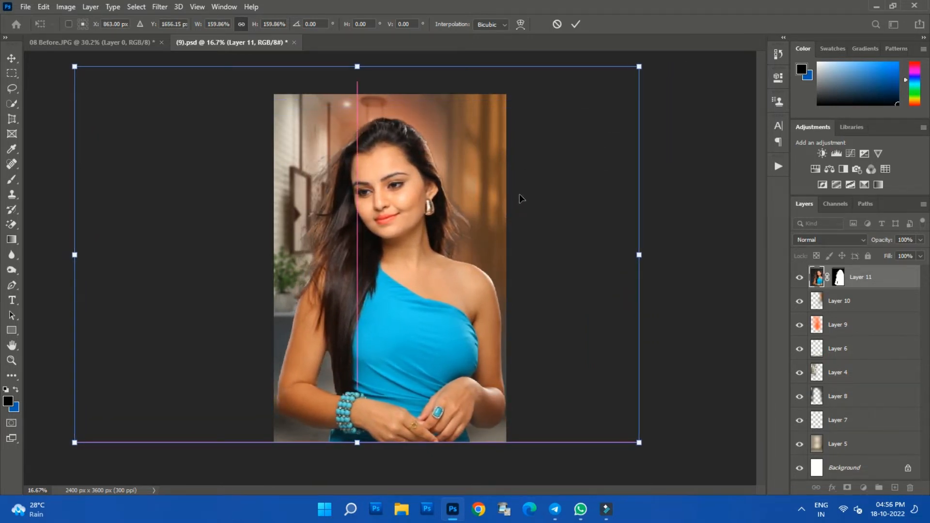
{"action": "key", "text": "Return"}
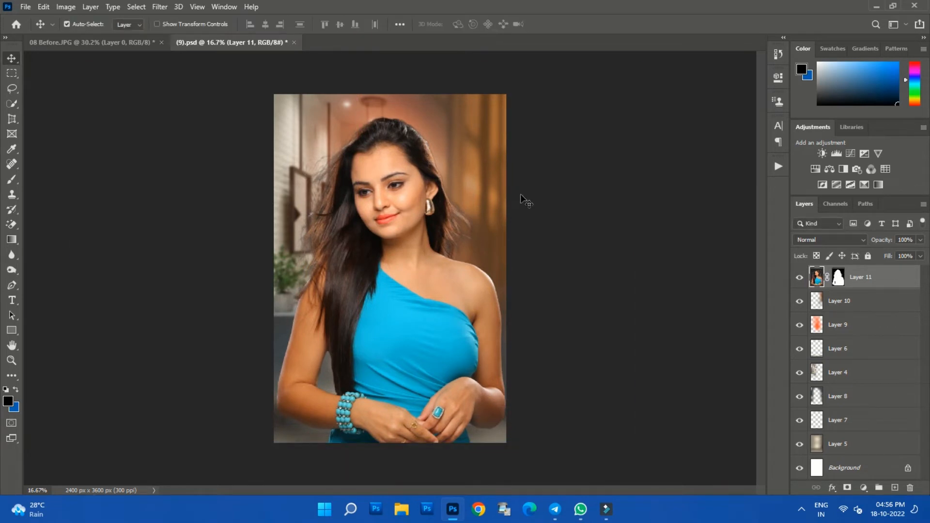
- Reopen Layer 11's mask for refinement, set the red overlay's opacity to 40%, and accept the mask
{"action": "double_click", "coordinate": [838, 279]}
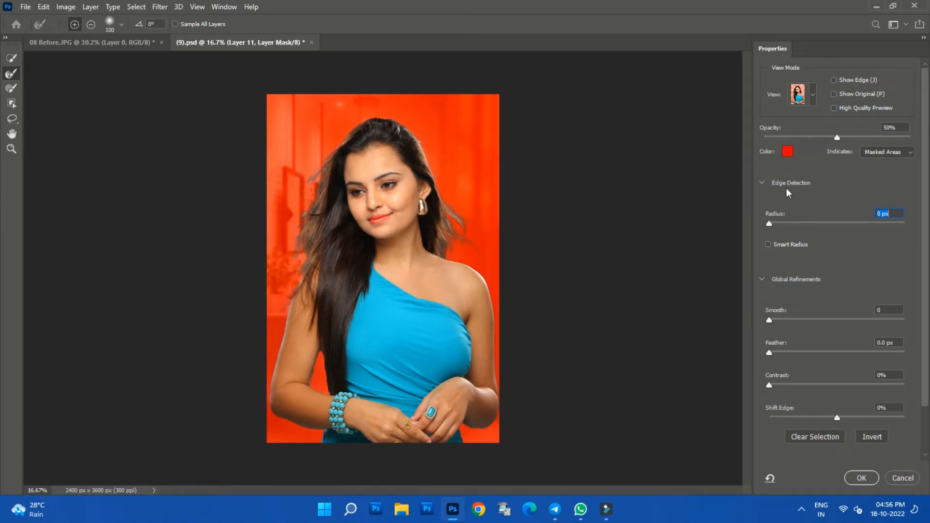
{"action": "left_click_drag", "start_coordinate": [837, 138], "coordinate": [822, 139]}
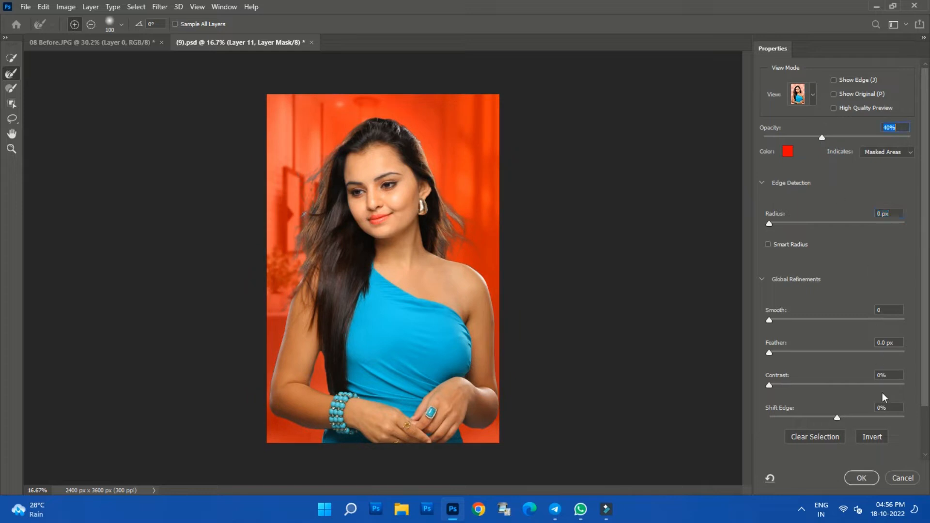
{"action": "left_click", "coordinate": [861, 478]}
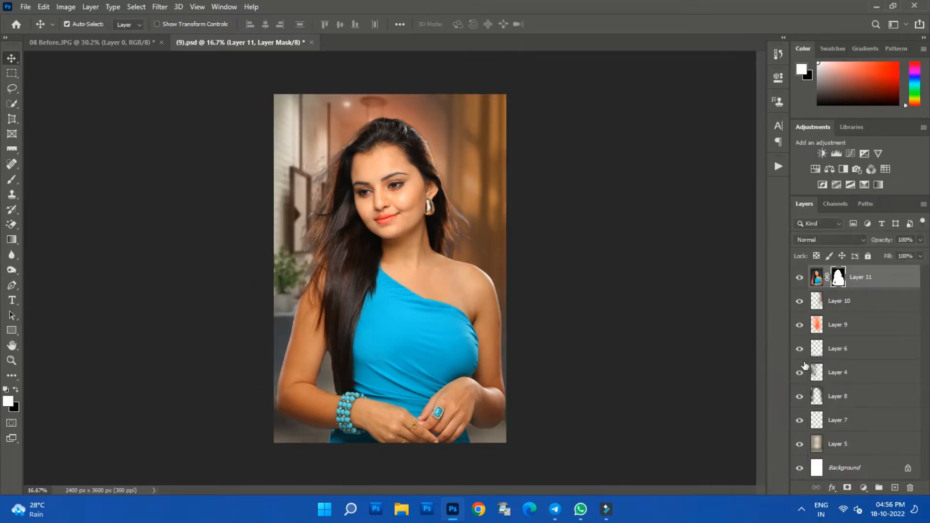
- Set up the Burn tool with a 600 px brush for working on Layer 11's mask
{"action": "left_click", "coordinate": [12, 270]}
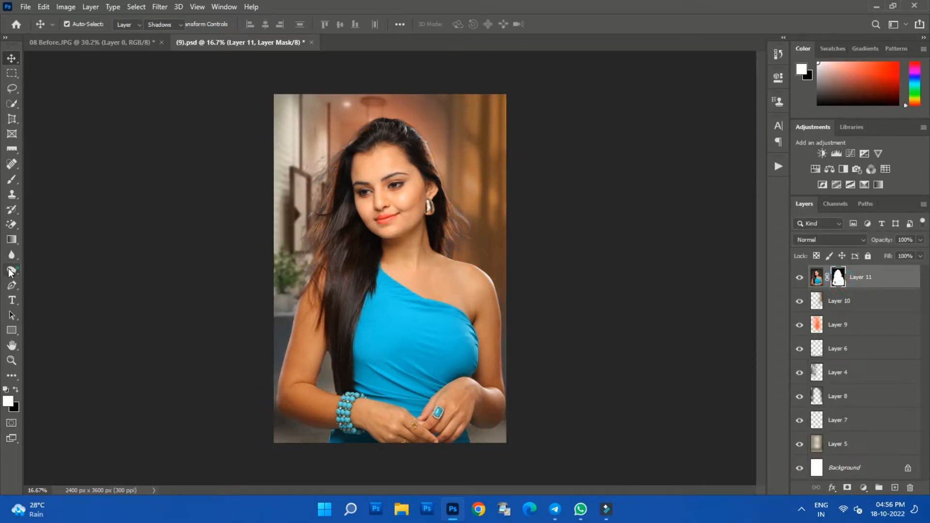
{"action": "right_click", "coordinate": [374, 200]}
{"action": "mouse_move", "coordinate": [438, 256]}
{"action": "left_mouse_down"}
{"action": "mouse_move", "coordinate": [454, 256]}
{"action": "mouse_move", "coordinate": [407, 250]}
{"action": "left_mouse_up"}
{"action": "left_click", "coordinate": [635, 195]}
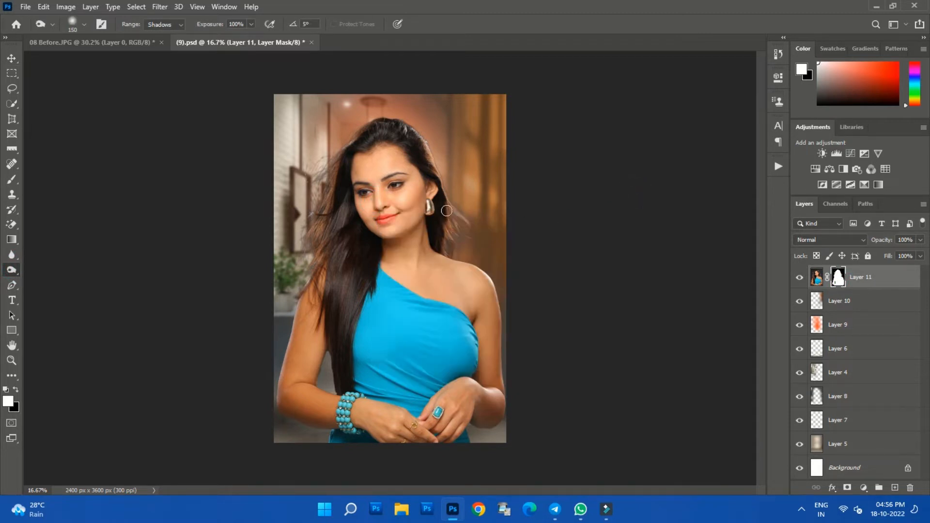
{"action": "key", "text": "bracketright"}
{"action": "key", "text": "bracketright"}
{"action": "key", "text": "bracketright"}
{"action": "key", "text": "bracketright"}
{"action": "key", "text": "bracketright"}
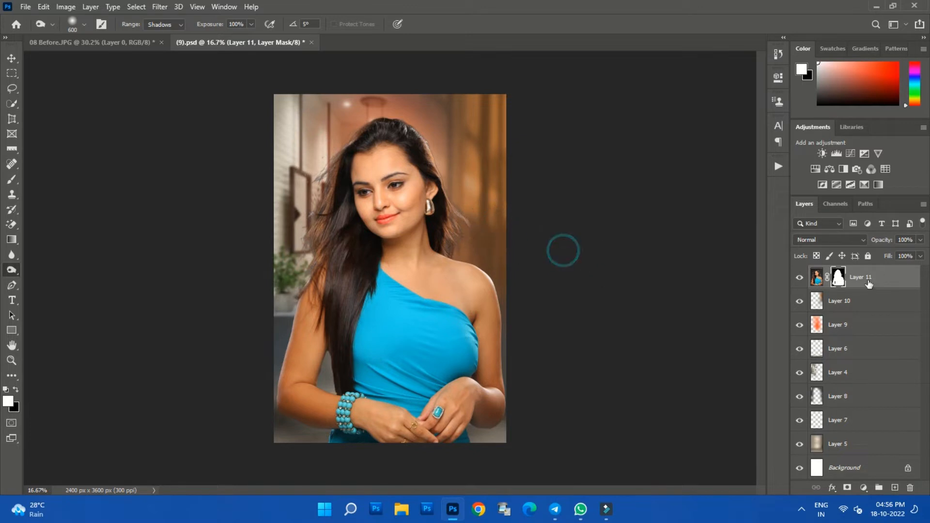
- Open the Camera Raw Filter on Layer 11's image rather than its mask
{"action": "left_click", "coordinate": [815, 279]}
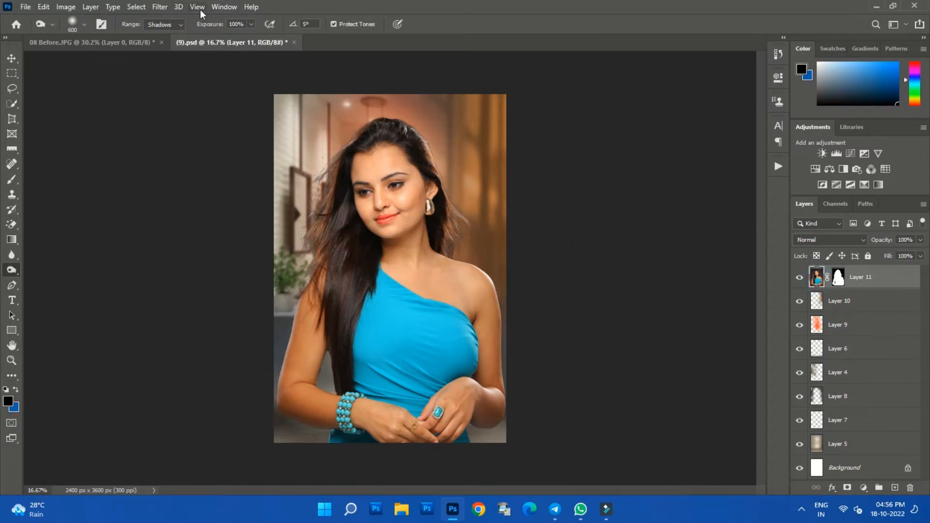
{"action": "left_click", "coordinate": [162, 7]}
{"action": "left_click", "coordinate": [187, 76]}
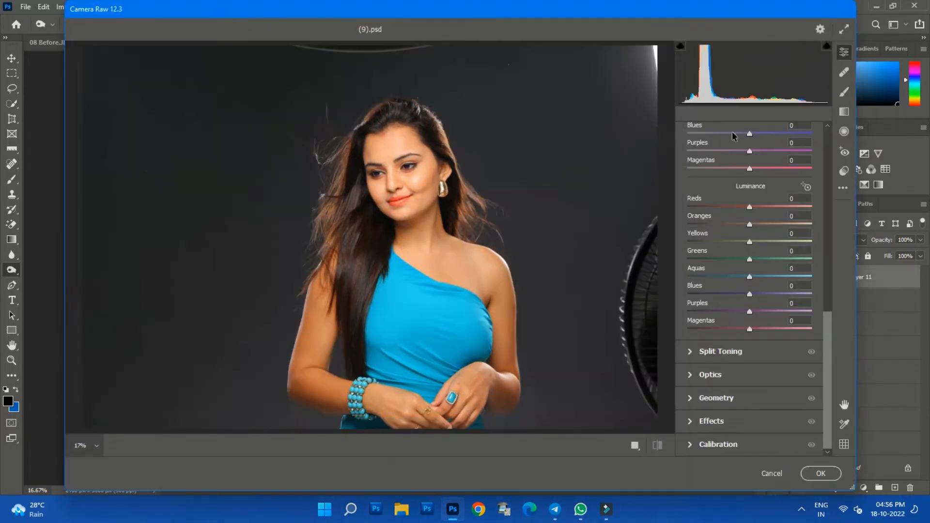
- In the Color Mixer, set the Reds hue to +7 and the Magentas hue to -7
{"action": "scroll", "coordinate": [827, 324], "scroll_direction": "up", "scroll_amount": 10}
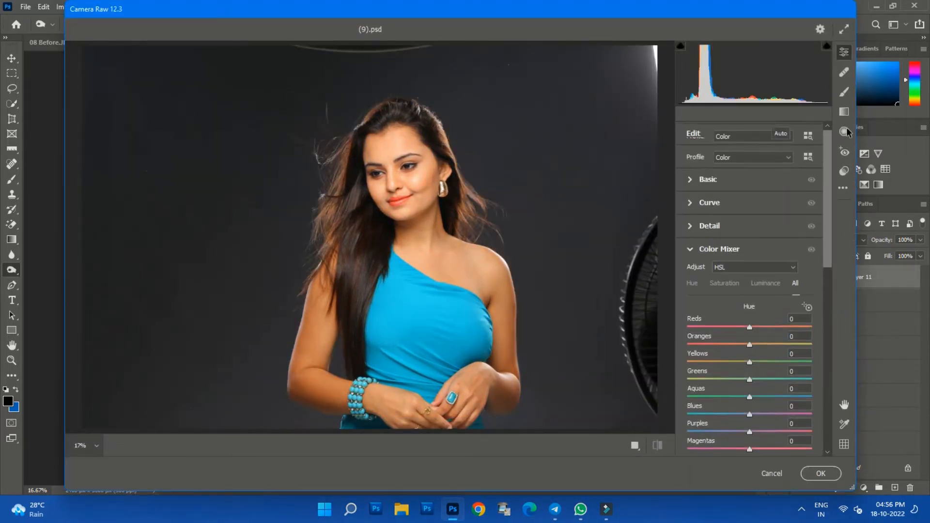
{"action": "left_click_drag", "start_coordinate": [749, 328], "coordinate": [754, 327]}
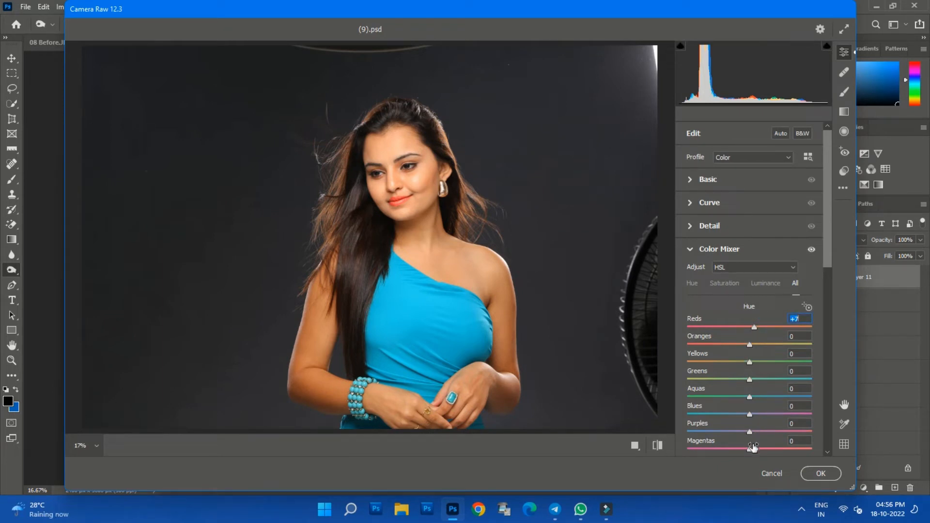
{"action": "left_click_drag", "start_coordinate": [749, 450], "coordinate": [744, 450]}
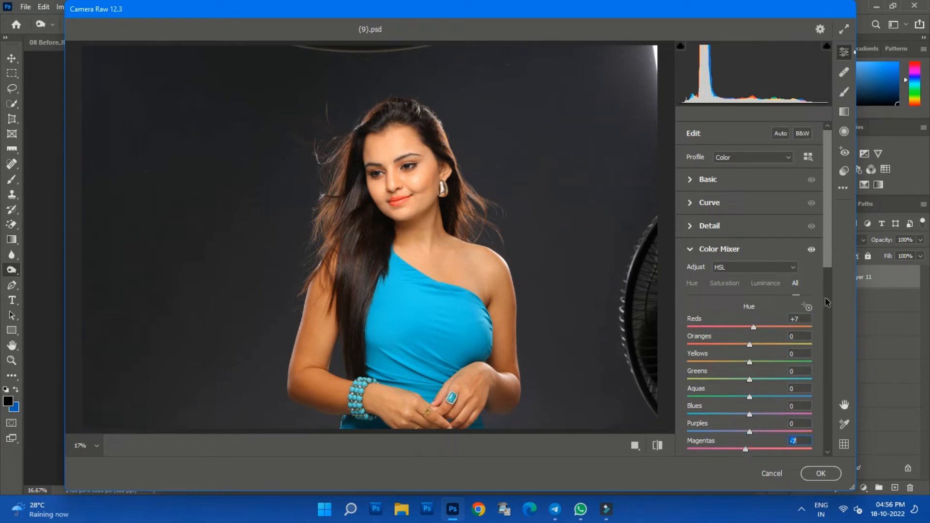
{"action": "scroll", "coordinate": [829, 265], "scroll_direction": "down", "scroll_amount": 5}
{"action": "left_click_drag", "start_coordinate": [750, 358], "coordinate": [743, 361]}
{"action": "scroll", "coordinate": [826, 297], "scroll_direction": "up", "scroll_amount": 3}
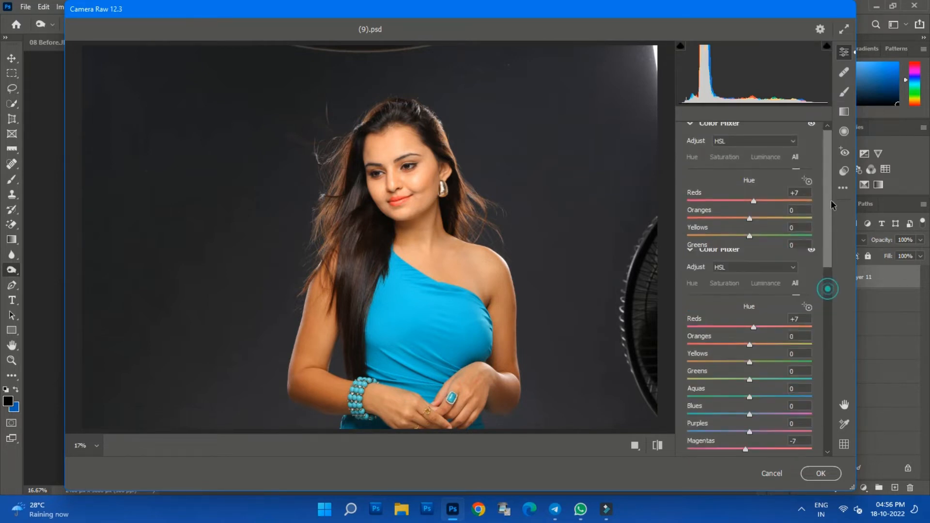
{"action": "left_click", "coordinate": [686, 250]}
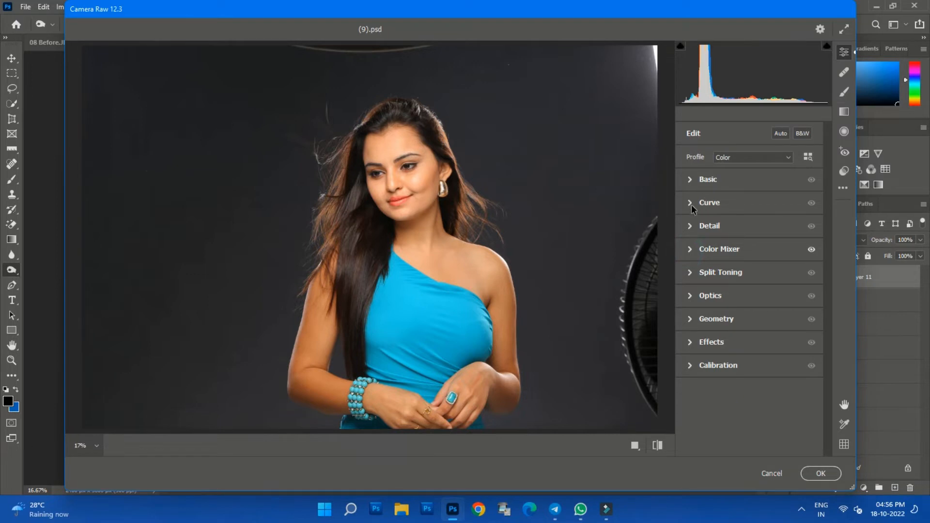
- Adjust the point curve, lowering the red channel's midtones slightly and lifting the blue channel from input 123 to output 128
{"action": "left_click", "coordinate": [690, 202]}
{"action": "left_click", "coordinate": [751, 298]}
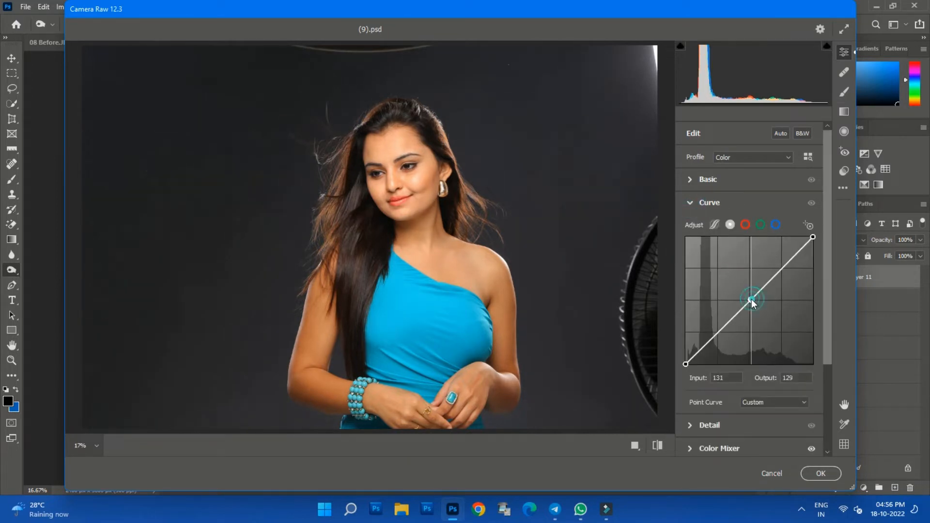
{"action": "left_click", "coordinate": [744, 224]}
{"action": "left_click_drag", "start_coordinate": [750, 300], "coordinate": [751, 302]}
{"action": "left_click", "coordinate": [775, 225]}
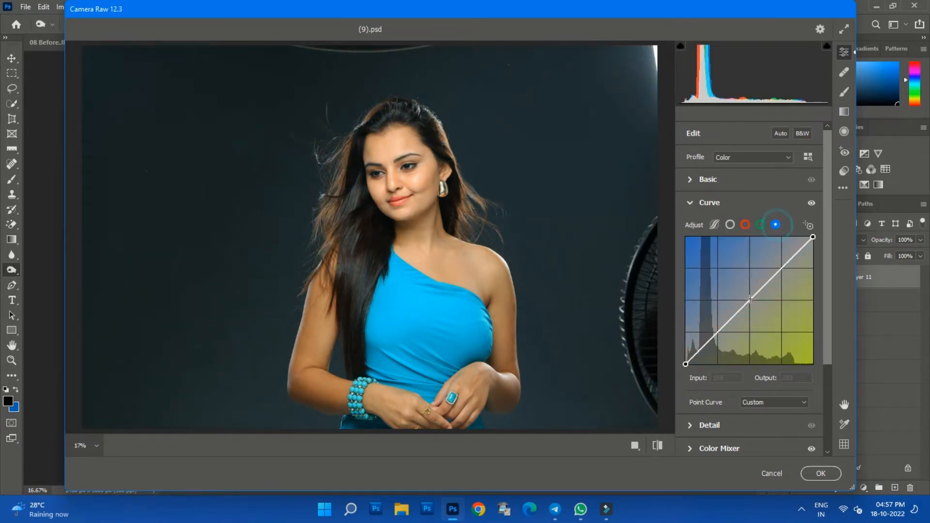
{"action": "left_click_drag", "start_coordinate": [750, 302], "coordinate": [747, 300]}
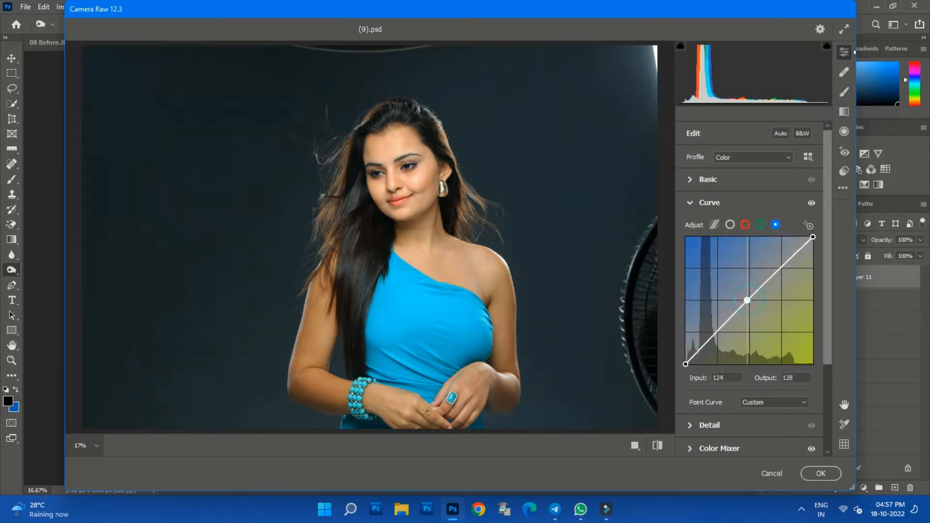
- Raise the Darks of the parametric curve to +10
{"action": "left_click", "coordinate": [714, 224]}
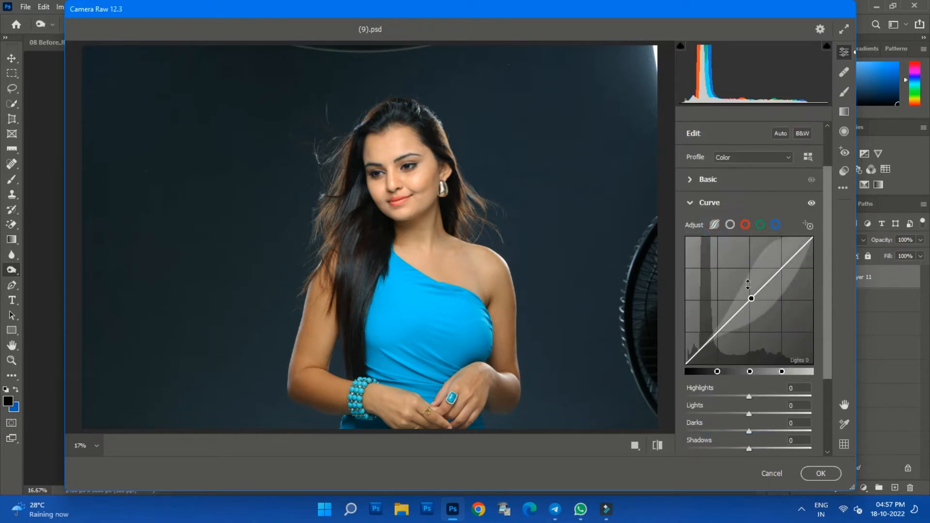
{"action": "left_click_drag", "start_coordinate": [746, 288], "coordinate": [741, 285]}
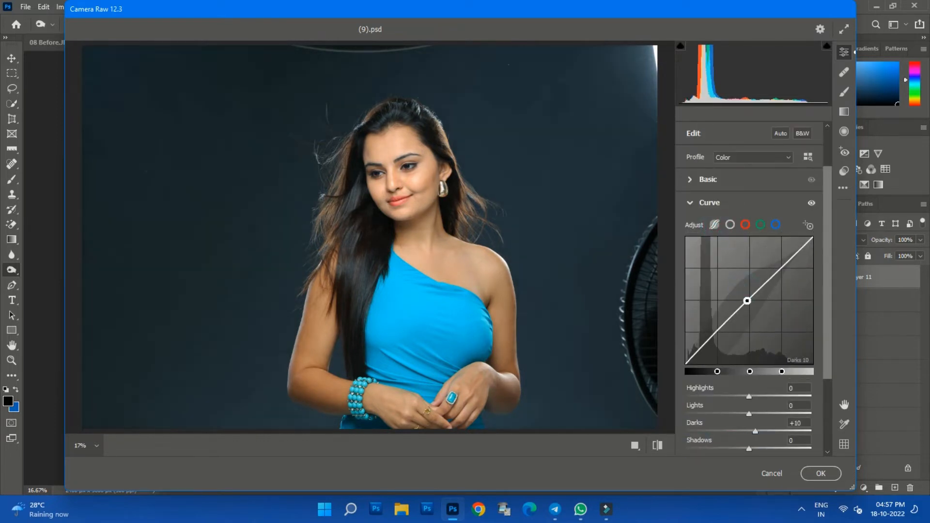
{"action": "left_click", "coordinate": [690, 202]}
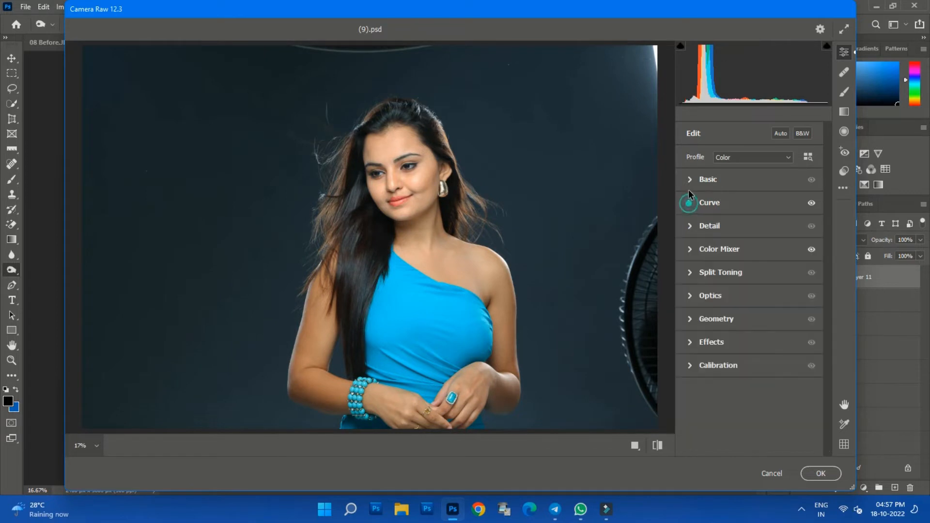
- Set Texture to +17 and Exposure to +0.20 in the basic adjustments, and apply the Camera Raw edits
{"action": "left_click", "coordinate": [689, 180]}
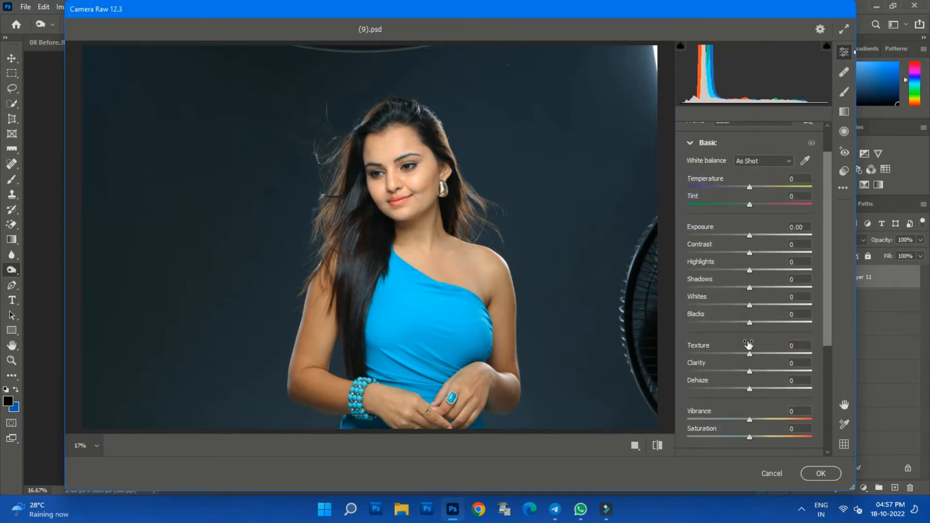
{"action": "left_click_drag", "start_coordinate": [749, 356], "coordinate": [760, 354]}
{"action": "left_click_drag", "start_coordinate": [749, 236], "coordinate": [751, 235]}
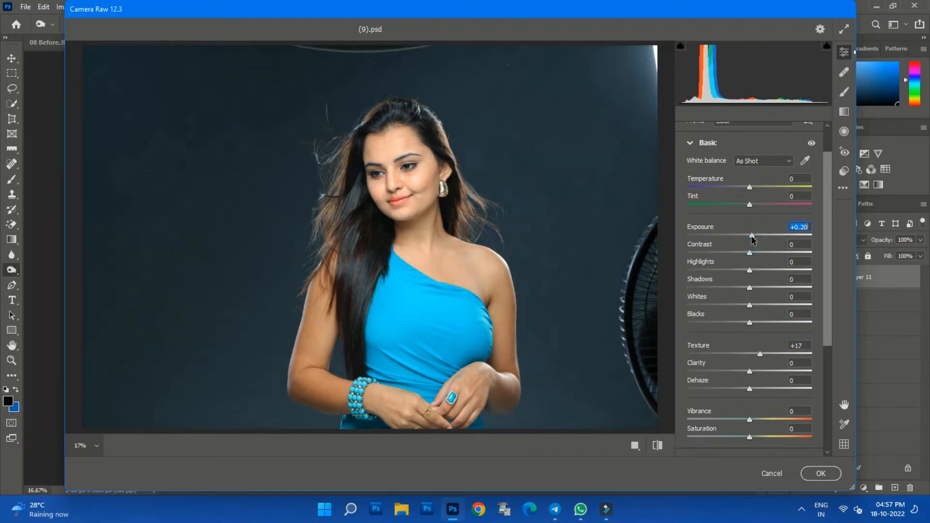
{"action": "left_click", "coordinate": [820, 473]}
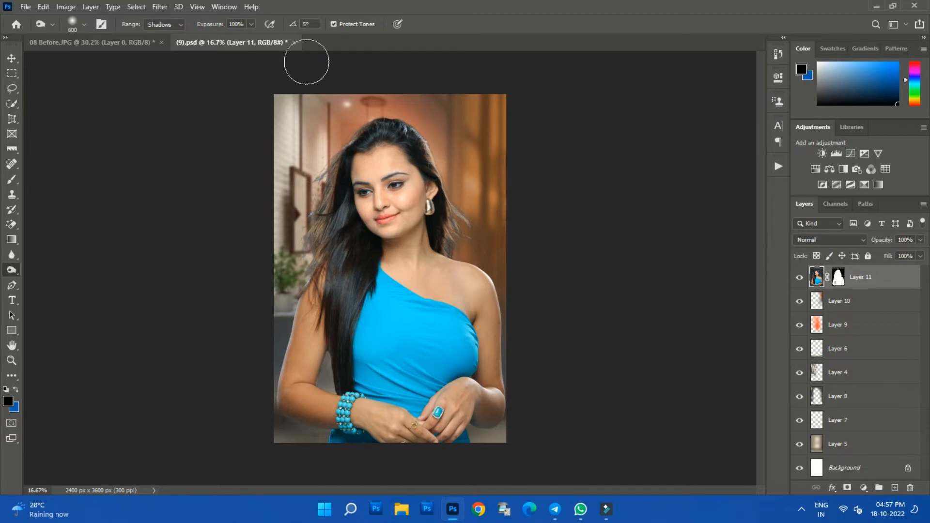
- Close the (9).psd document without saving its changes
{"action": "key", "text": "v"}
{"action": "left_click", "coordinate": [294, 43]}
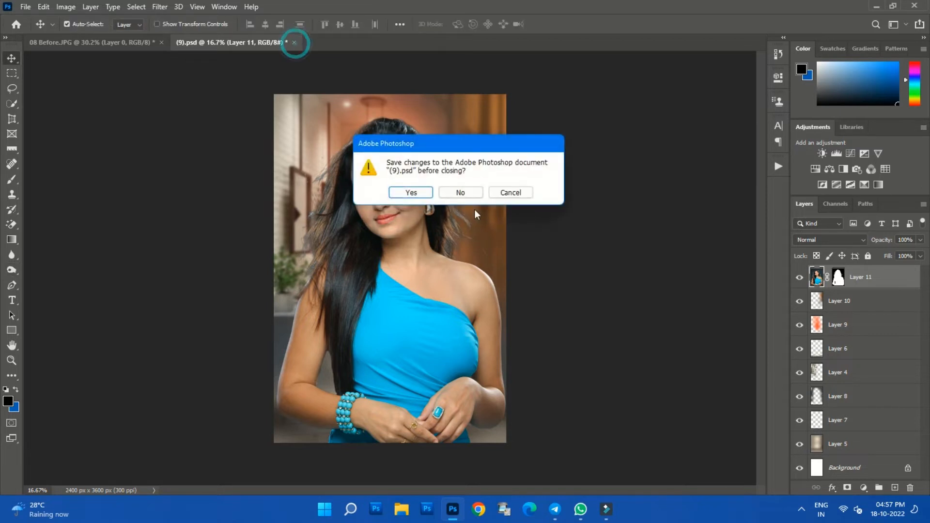
{"action": "left_click", "coordinate": [460, 193]}
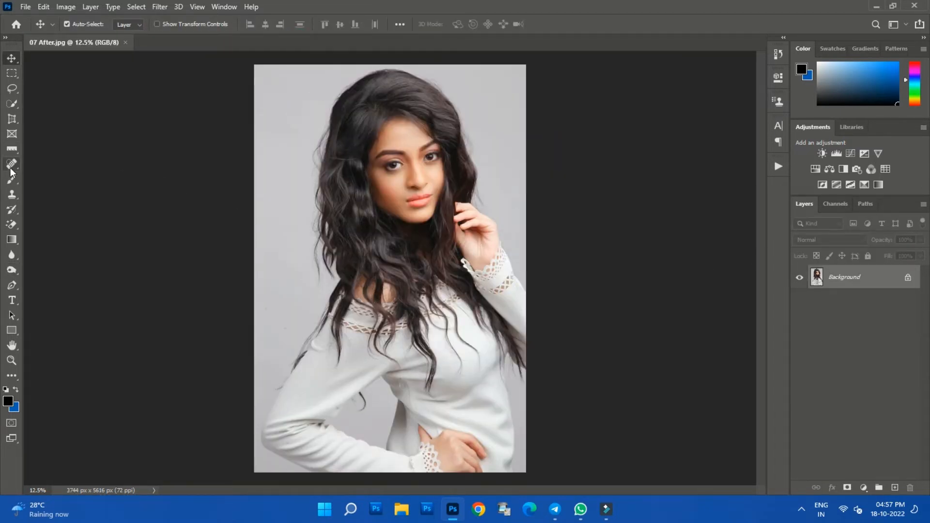
- Enter Select and Mask on 07 After.jpg and select the woman automatically with Select Subject
{"action": "left_click", "coordinate": [12, 104]}
{"action": "left_click", "coordinate": [400, 23]}
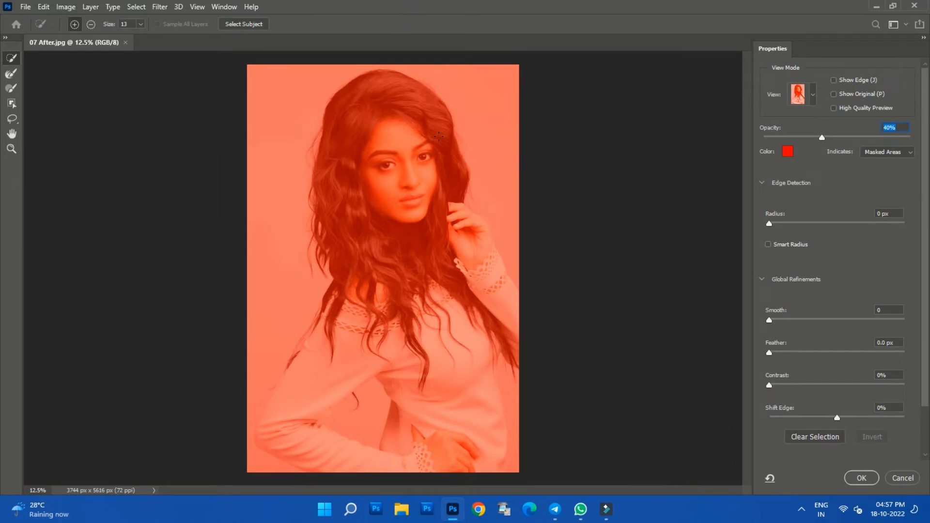
{"action": "left_click", "coordinate": [245, 26]}
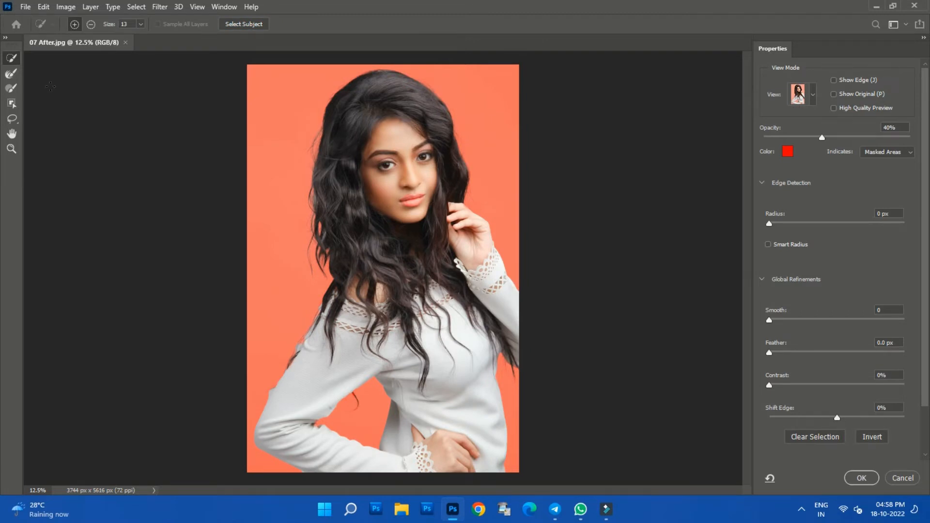
- Brush the hair edge beside her face with the Refine Edge Brush, and apply the mask with Radius 1 px and Smooth 37
{"action": "left_click", "coordinate": [12, 73]}
{"action": "left_click_drag", "start_coordinate": [315, 153], "coordinate": [309, 177]}
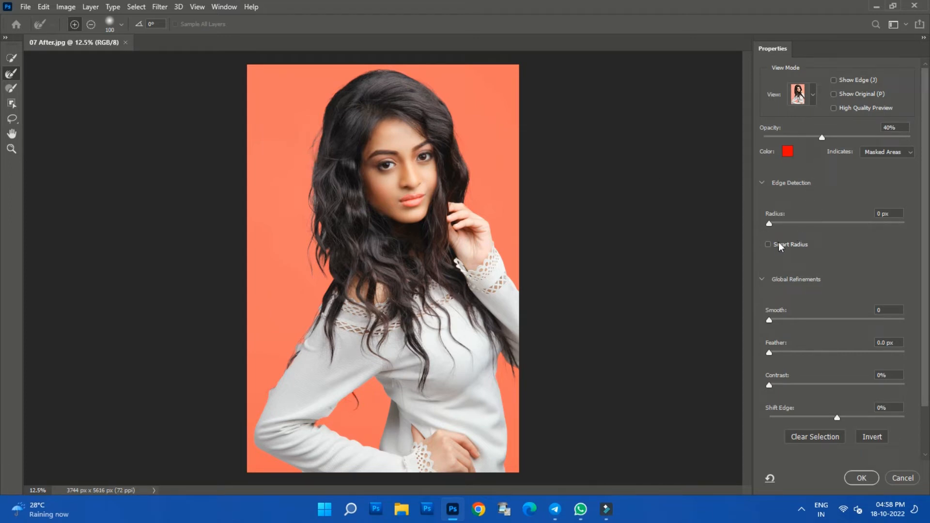
{"action": "left_click_drag", "start_coordinate": [770, 224], "coordinate": [775, 226]}
{"action": "left_click_drag", "start_coordinate": [772, 320], "coordinate": [818, 320]}
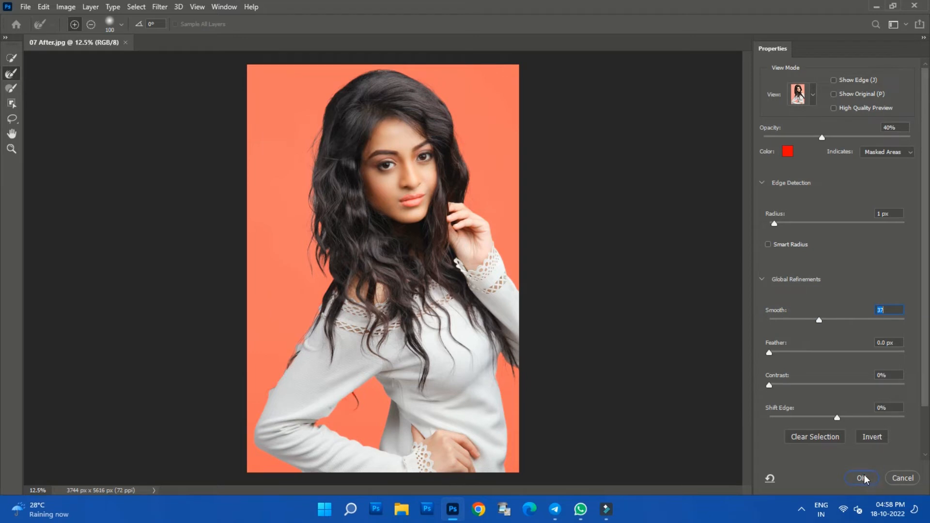
{"action": "left_click", "coordinate": [862, 478]}
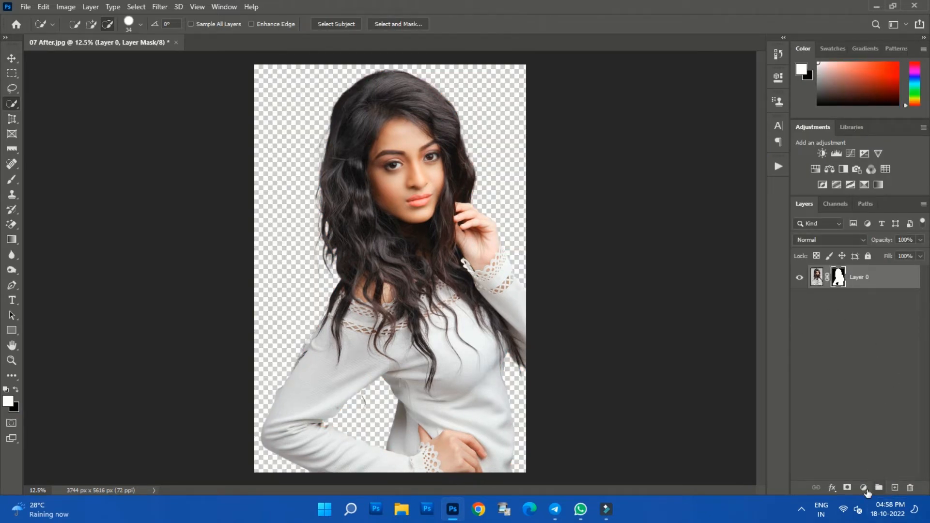
- Add a linear gradient fill layer at 90° with the yellow-to-pink preset from the Oranges group, and place it beneath Layer 0
{"action": "left_click", "coordinate": [863, 487]}
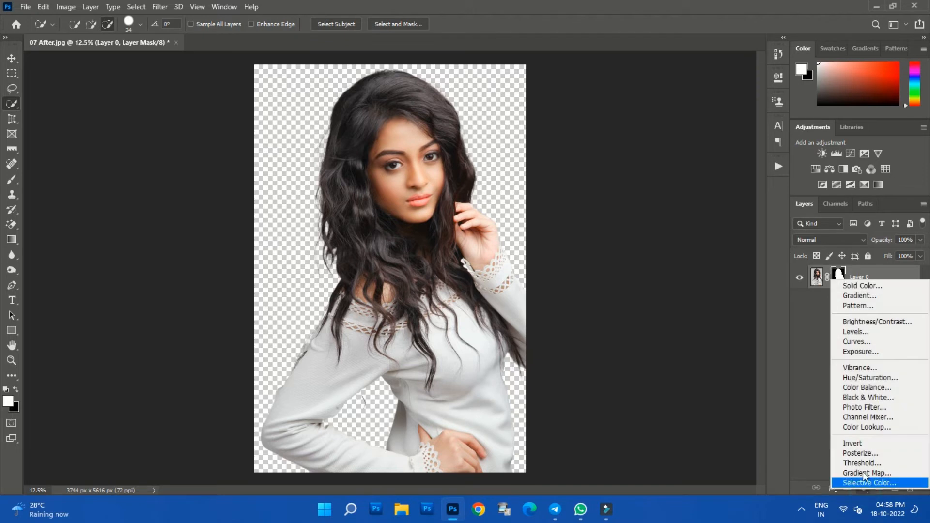
{"action": "left_click", "coordinate": [866, 295]}
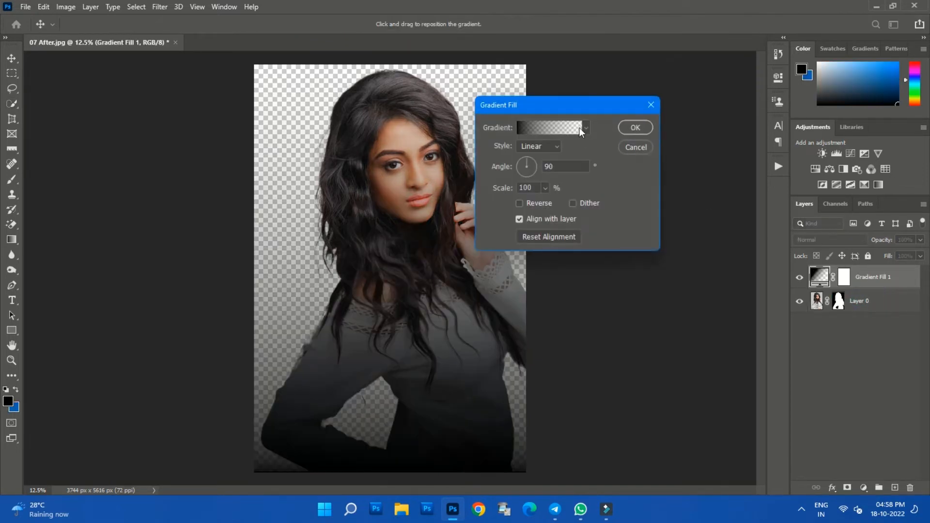
{"action": "left_click", "coordinate": [586, 128]}
{"action": "scroll", "coordinate": [523, 204], "scroll_direction": "down", "scroll_amount": 3}
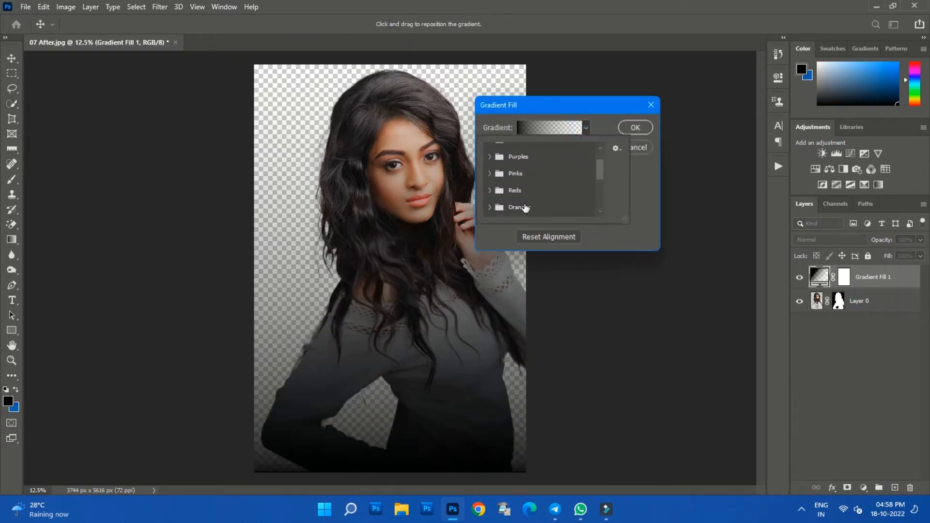
{"action": "left_click", "coordinate": [490, 207]}
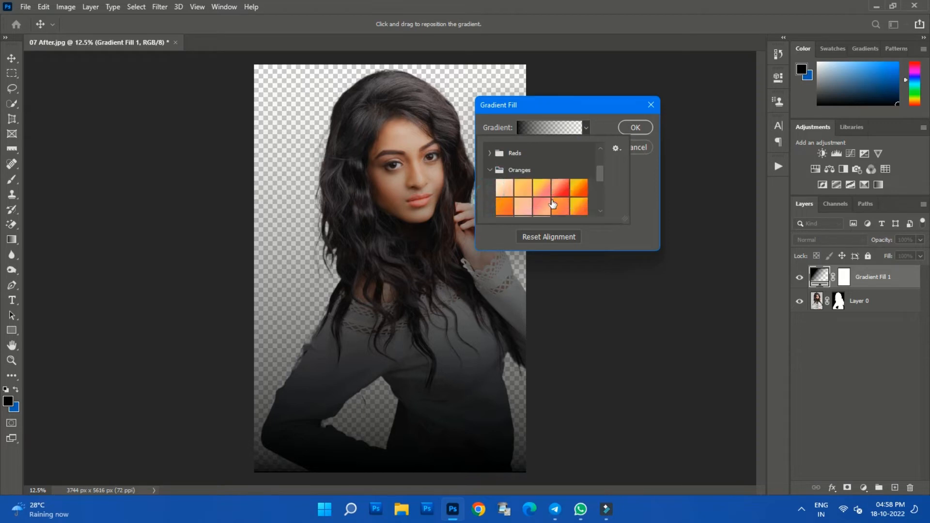
{"action": "left_click", "coordinate": [579, 195]}
{"action": "left_click", "coordinate": [578, 207]}
{"action": "scroll", "coordinate": [543, 198], "scroll_direction": "down", "scroll_amount": 2}
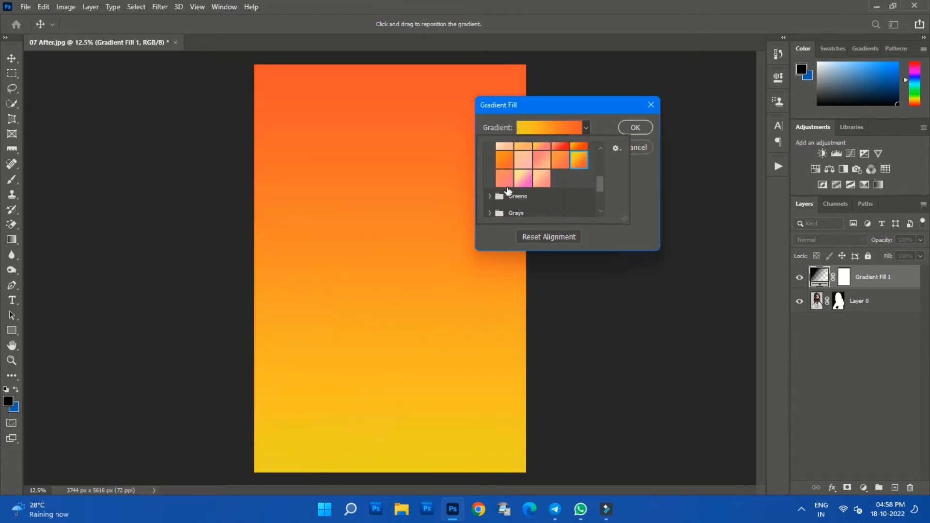
{"action": "left_click", "coordinate": [523, 178]}
{"action": "left_click", "coordinate": [602, 127]}
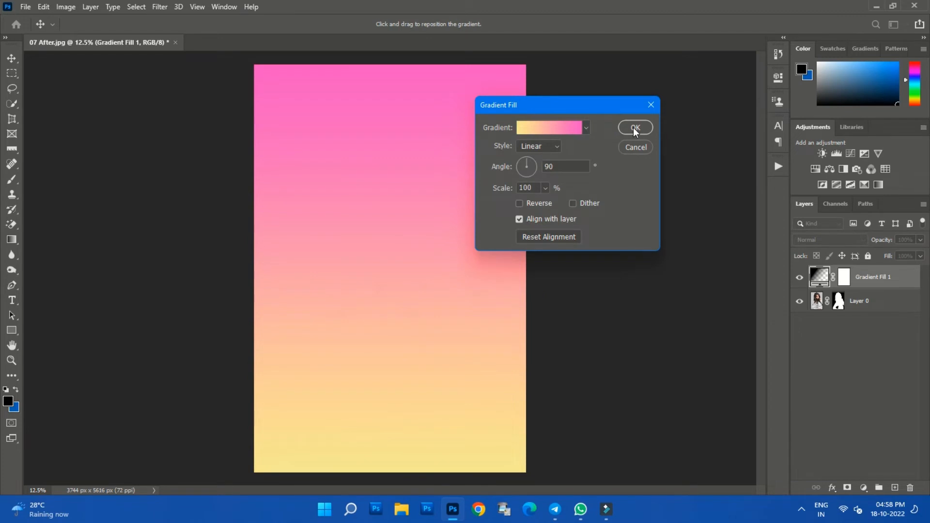
{"action": "left_click", "coordinate": [634, 128]}
{"action": "left_click_drag", "start_coordinate": [861, 275], "coordinate": [857, 311]}
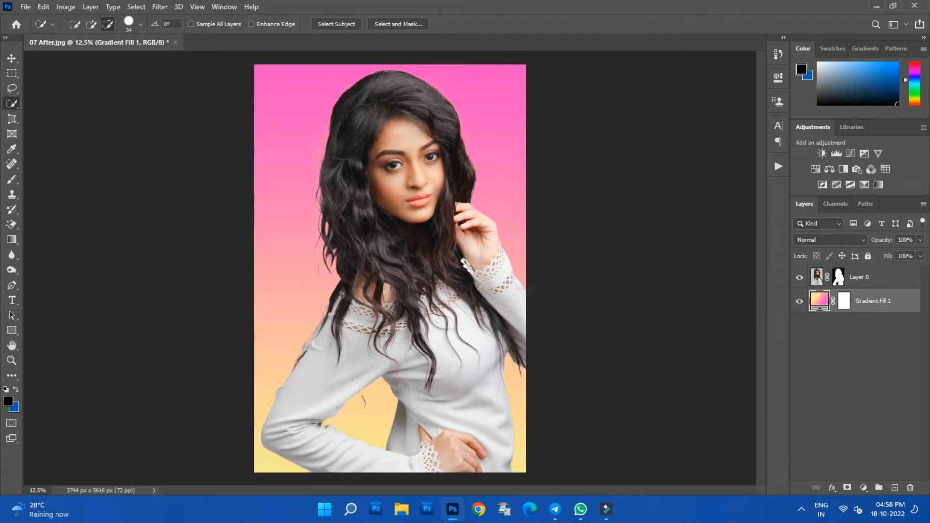
- Brush Layer 0's mask beside the woman's hair and shoulder with the exposure-based toning brush, range Shadows, exposure 100%, size 600
{"action": "left_click", "coordinate": [838, 276]}
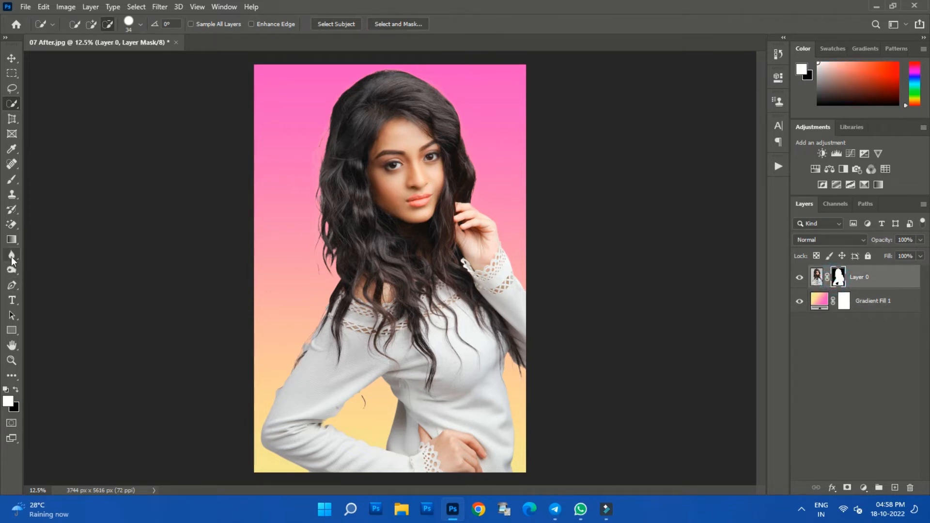
{"action": "left_click", "coordinate": [11, 270]}
{"action": "mouse_move", "coordinate": [315, 201]}
{"action": "left_mouse_down"}
{"action": "mouse_move", "coordinate": [323, 268]}
{"action": "mouse_move", "coordinate": [287, 349]}
{"action": "left_mouse_up"}
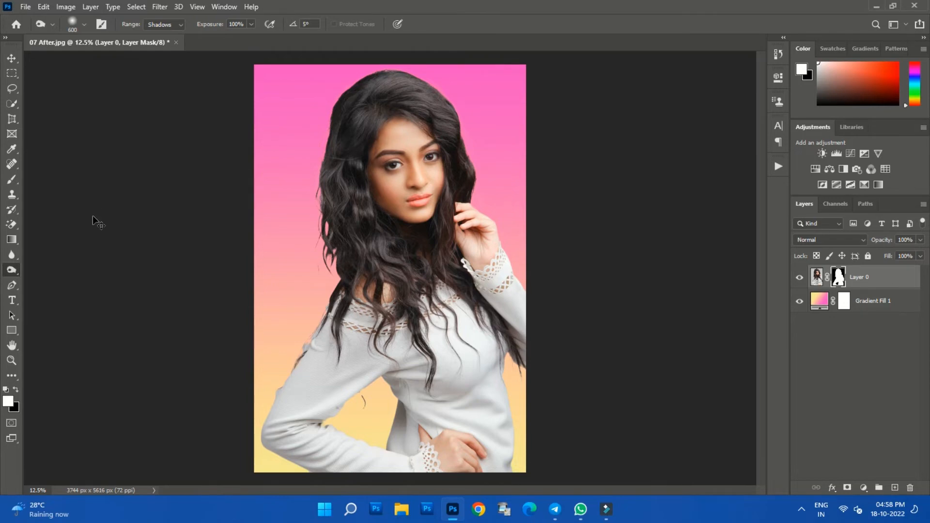
- Open (62).psd from the Edit folder and copy the cut-out woman from 07 After.jpg into it
{"action": "key", "text": "v"}
{"action": "left_click", "coordinate": [25, 7]}
{"action": "left_click", "coordinate": [29, 25]}
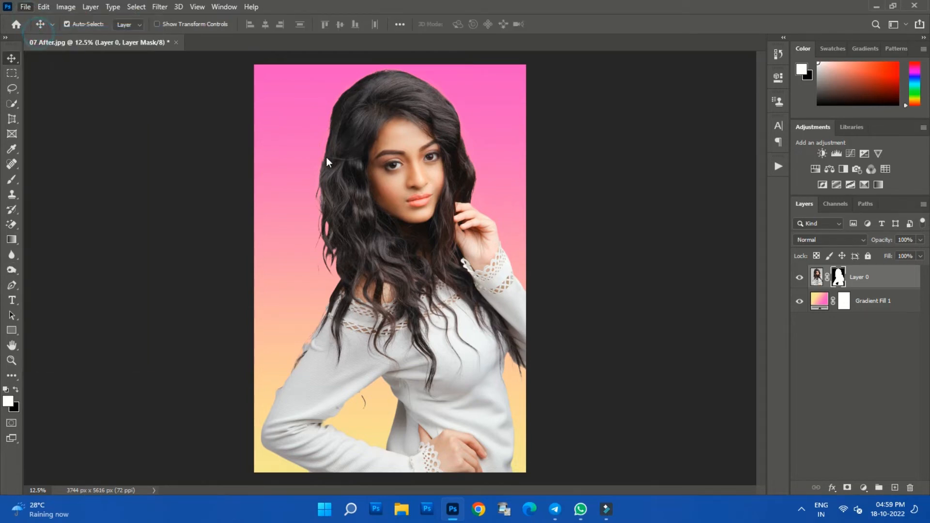
{"action": "left_click", "coordinate": [273, 122]}
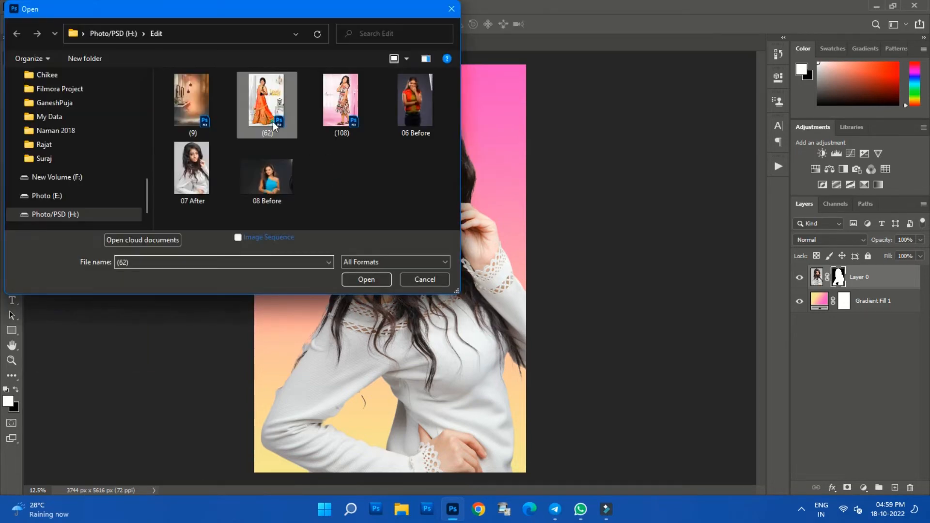
{"action": "left_click", "coordinate": [354, 279]}
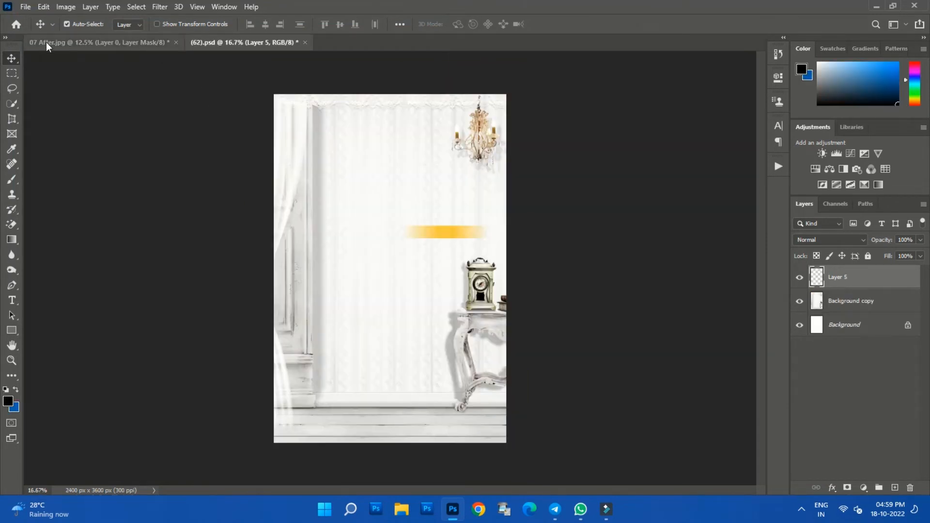
{"action": "left_click", "coordinate": [164, 45]}
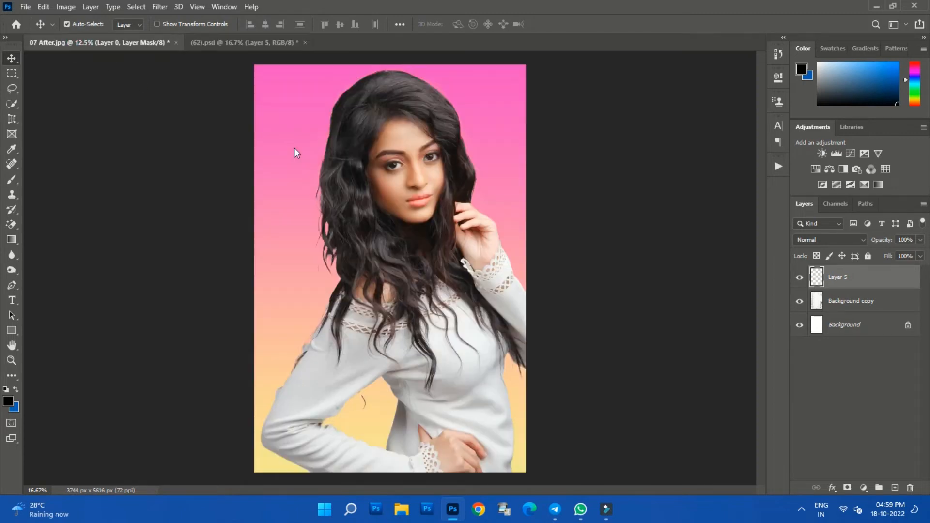
{"action": "left_click_drag", "start_coordinate": [362, 136], "coordinate": [357, 225]}
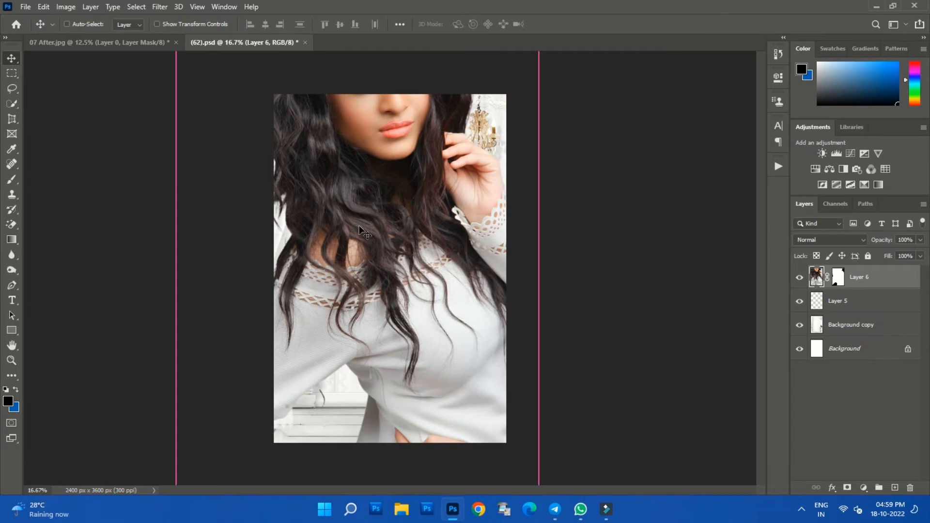
- Scale the woman's layer to 62.40% and position her against the lower edge of the white room backdrop
{"action": "key", "text": "ctrl+t"}
{"action": "key", "text": "ctrl+0"}
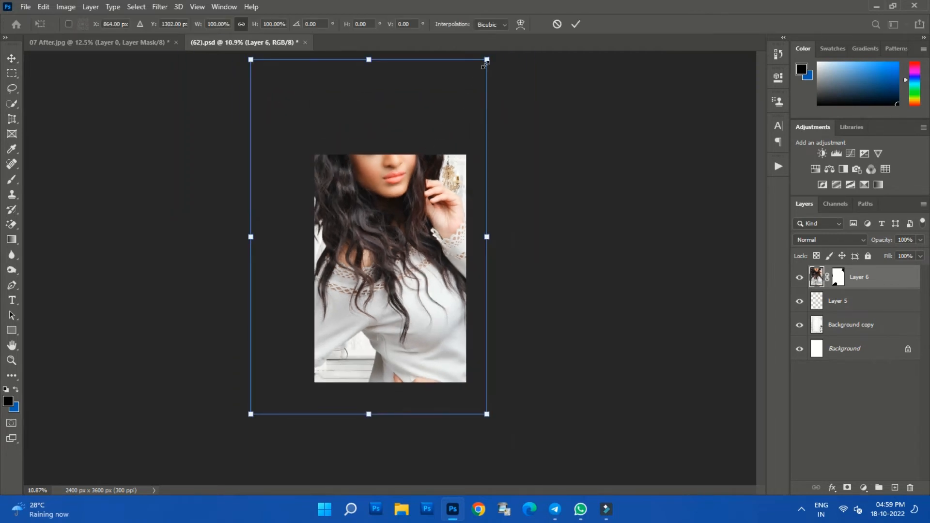
{"action": "left_click_drag", "start_coordinate": [485, 62], "coordinate": [379, 216]}
{"action": "left_click_drag", "start_coordinate": [340, 272], "coordinate": [430, 237]}
{"action": "left_click_drag", "start_coordinate": [334, 188], "coordinate": [313, 162]}
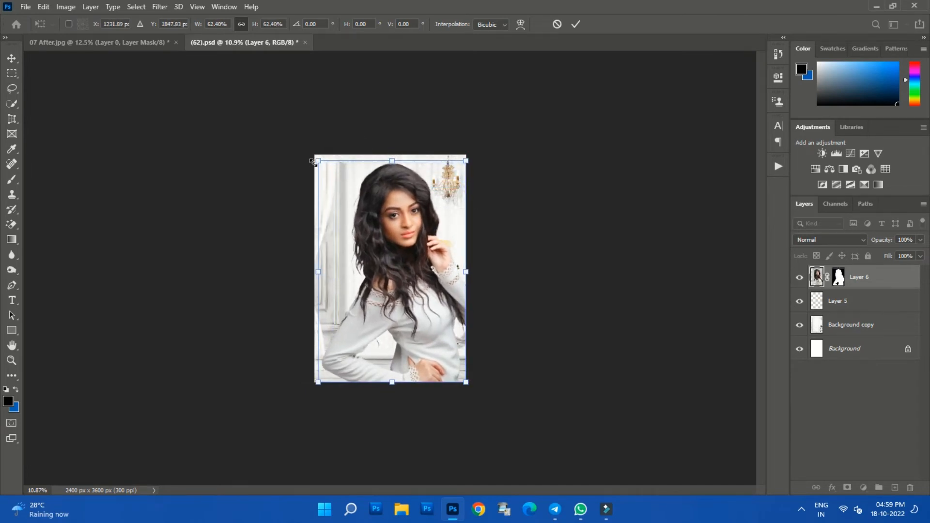
{"action": "key", "text": "Return"}
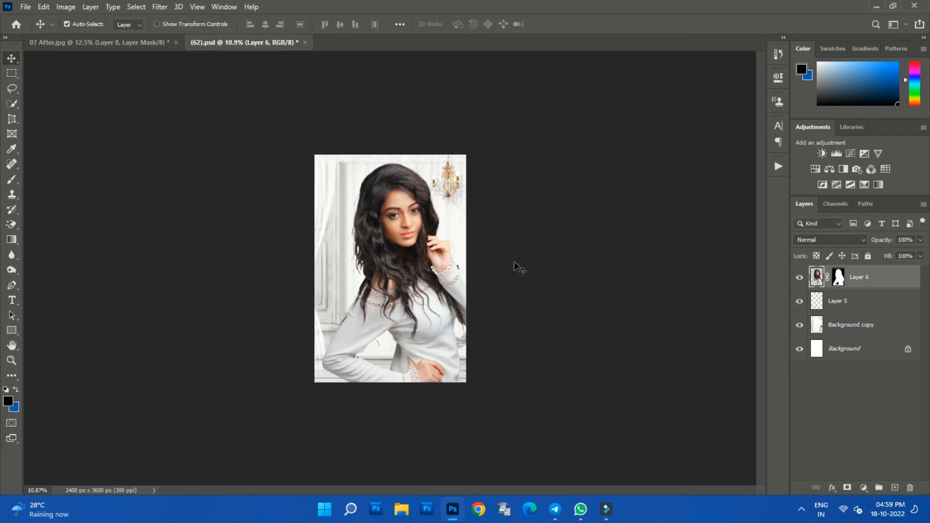
- Apply Lighting Effects to the Background copy layer with a spot light of intensity 25 and hotspot 44, enlarged and centred near her chin
{"action": "left_click", "coordinate": [837, 329]}
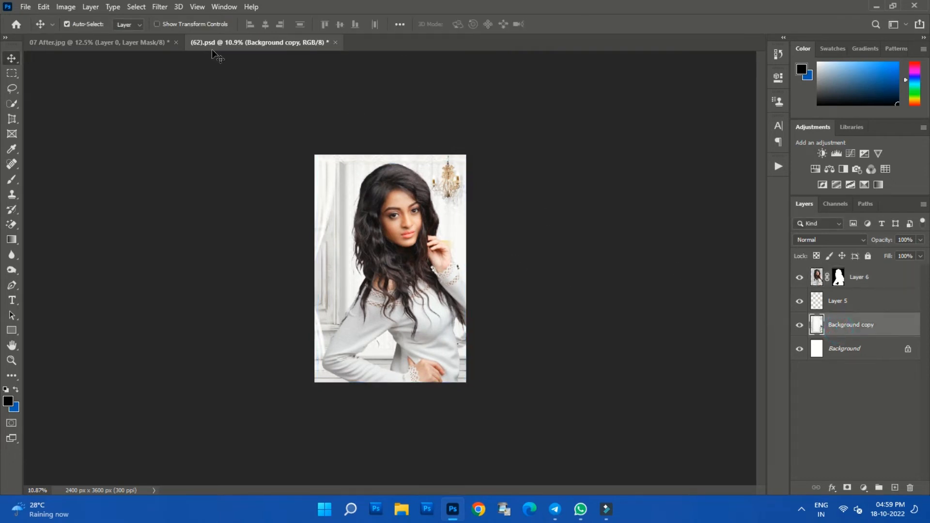
{"action": "left_click", "coordinate": [160, 8]}
{"action": "mouse_move", "coordinate": [192, 194]}
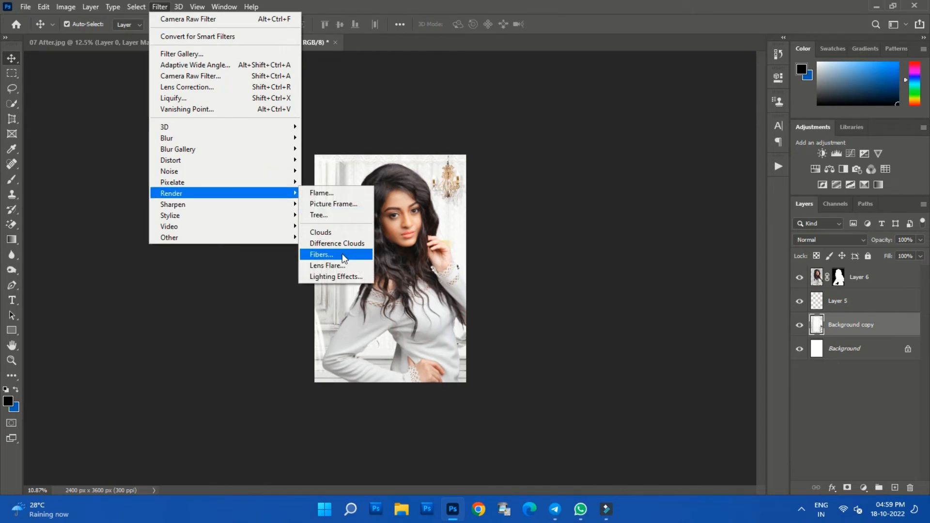
{"action": "left_click", "coordinate": [342, 272]}
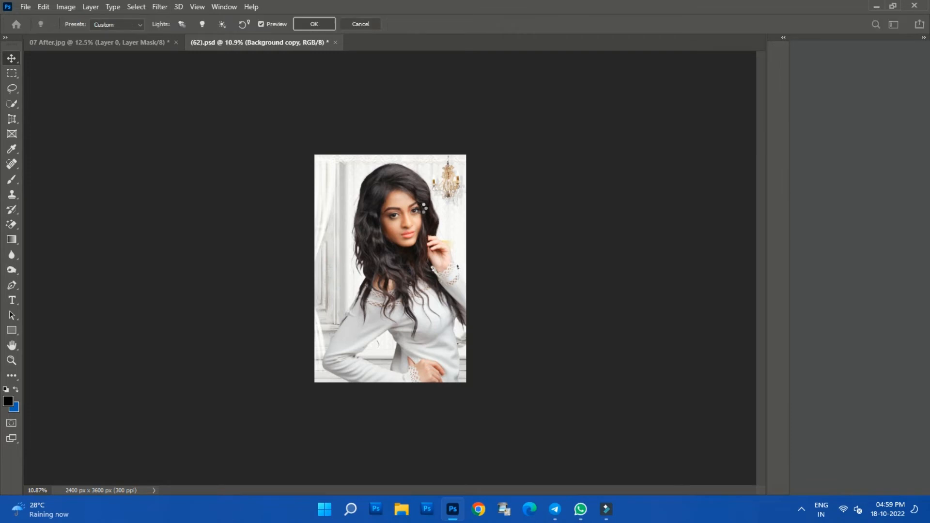
{"action": "left_click_drag", "start_coordinate": [415, 231], "coordinate": [433, 197]}
{"action": "left_click_drag", "start_coordinate": [351, 252], "coordinate": [311, 227]}
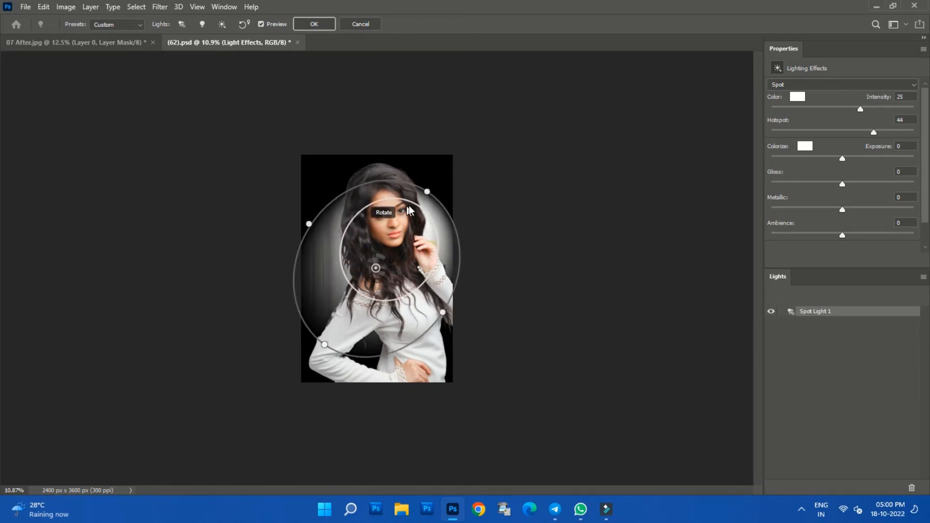
{"action": "left_click_drag", "start_coordinate": [427, 191], "coordinate": [433, 184]}
{"action": "left_click_drag", "start_coordinate": [379, 271], "coordinate": [386, 251]}
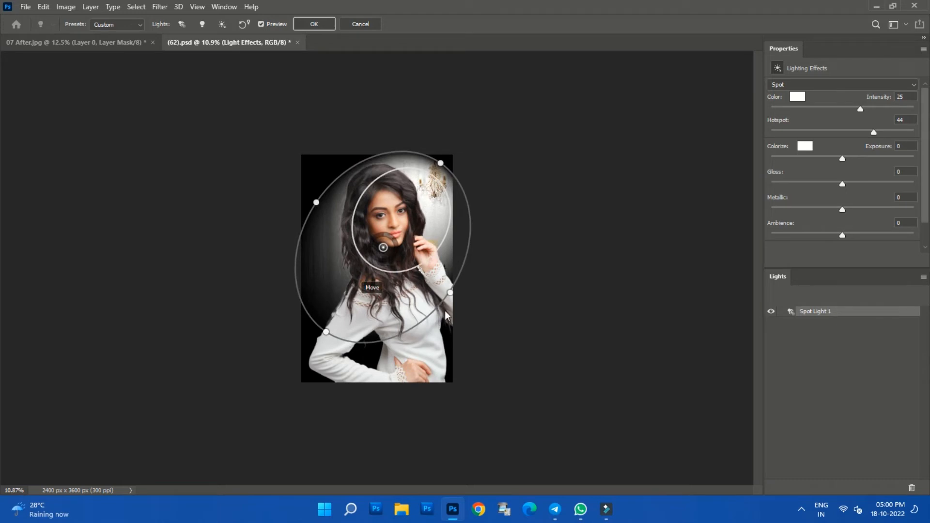
{"action": "left_click_drag", "start_coordinate": [451, 294], "coordinate": [453, 301]}
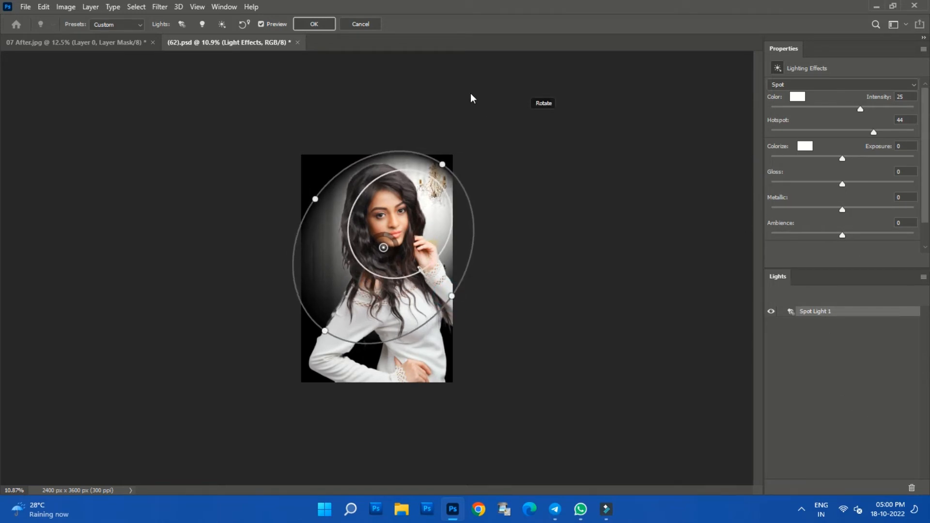
{"action": "left_click", "coordinate": [315, 25]}
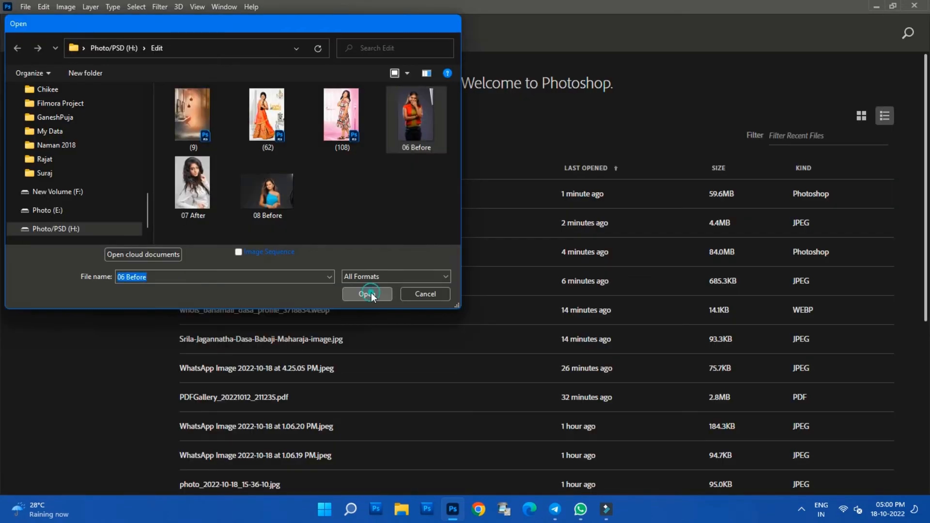
- Open 06 Before.jpg and mask out the studio background around the woman, using the Quick Selection tool and Select and Mask
{"action": "left_click", "coordinate": [371, 293]}
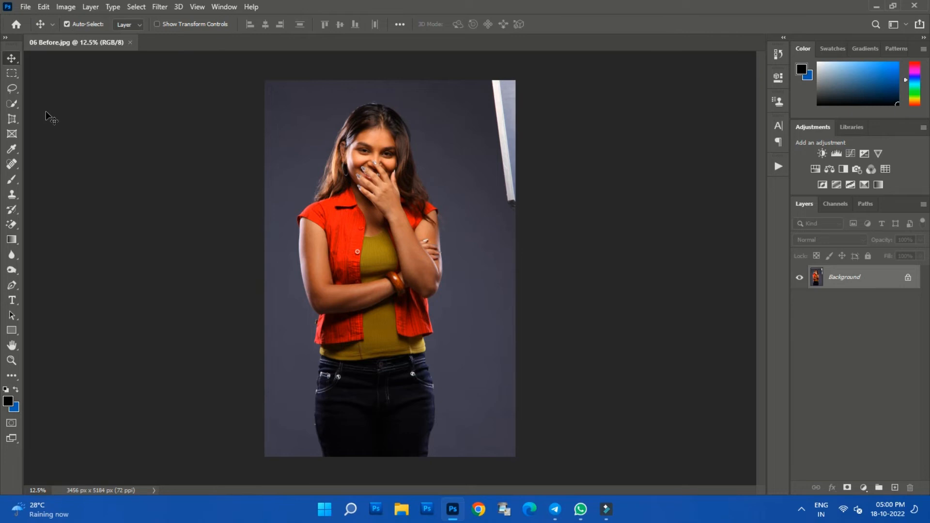
{"action": "left_click", "coordinate": [13, 107]}
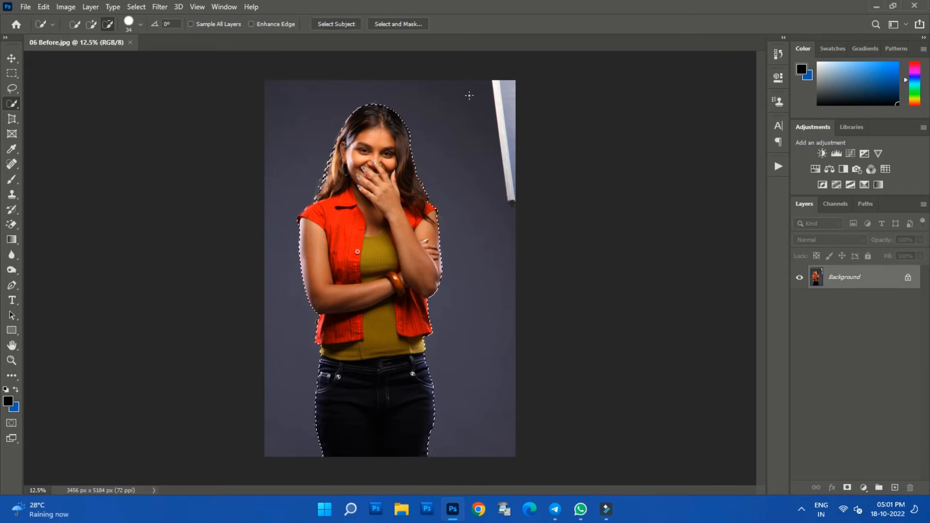
{"action": "left_click", "coordinate": [93, 24]}
{"action": "left_click", "coordinate": [406, 26]}
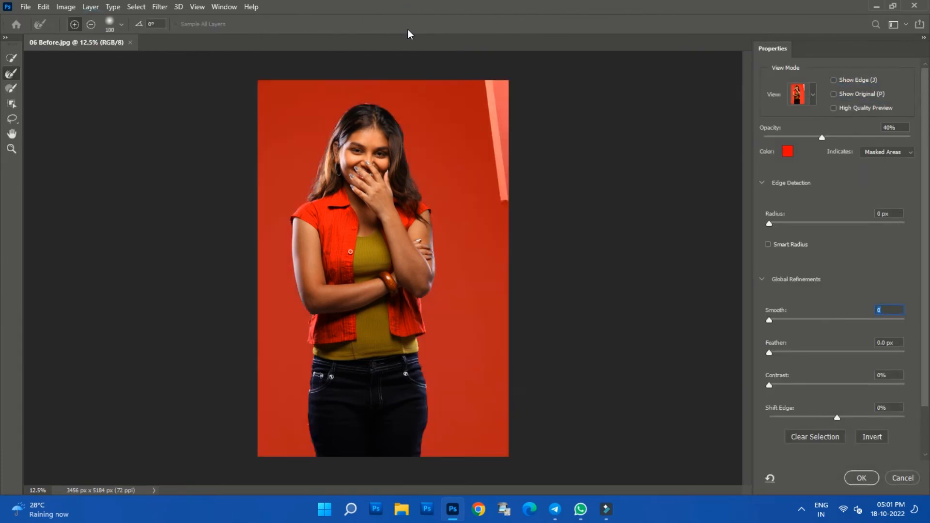
{"action": "left_click", "coordinate": [860, 478]}
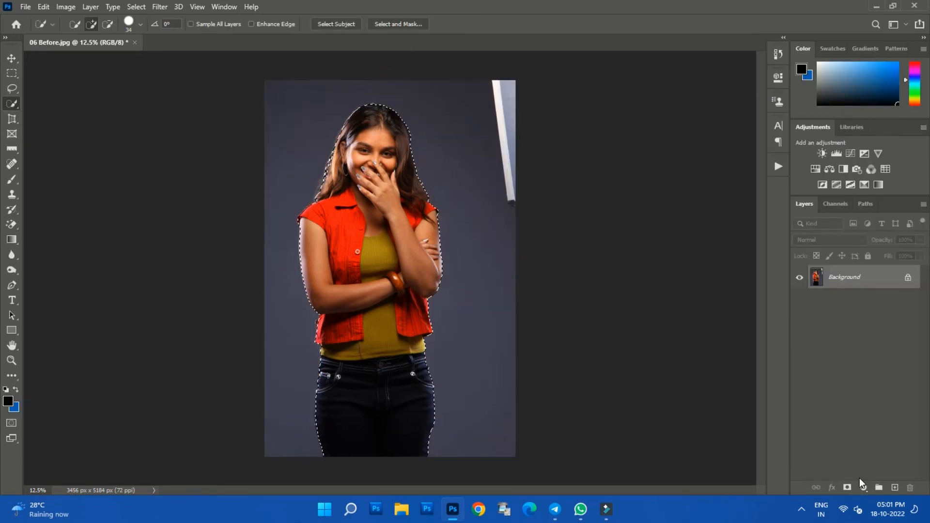
{"action": "left_click", "coordinate": [846, 489]}
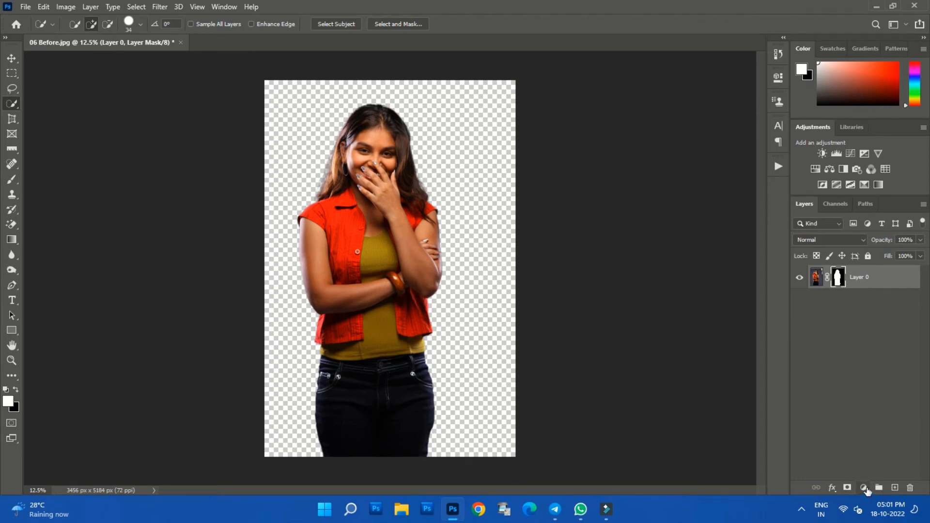
- Add a linear gradient fill layer with the orange-red-purple preset from the Reds group at 36.21°, and place it beneath Layer 0
{"action": "left_click", "coordinate": [864, 487]}
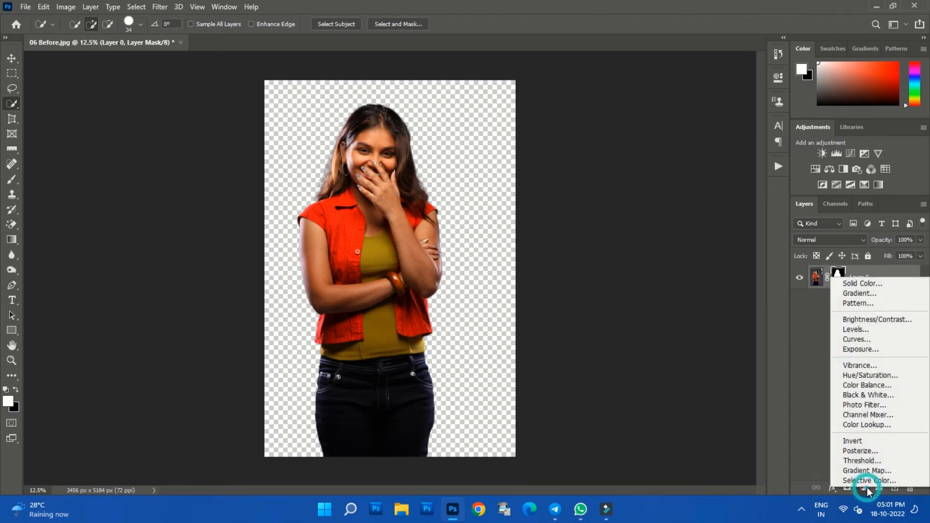
{"action": "left_click", "coordinate": [879, 294]}
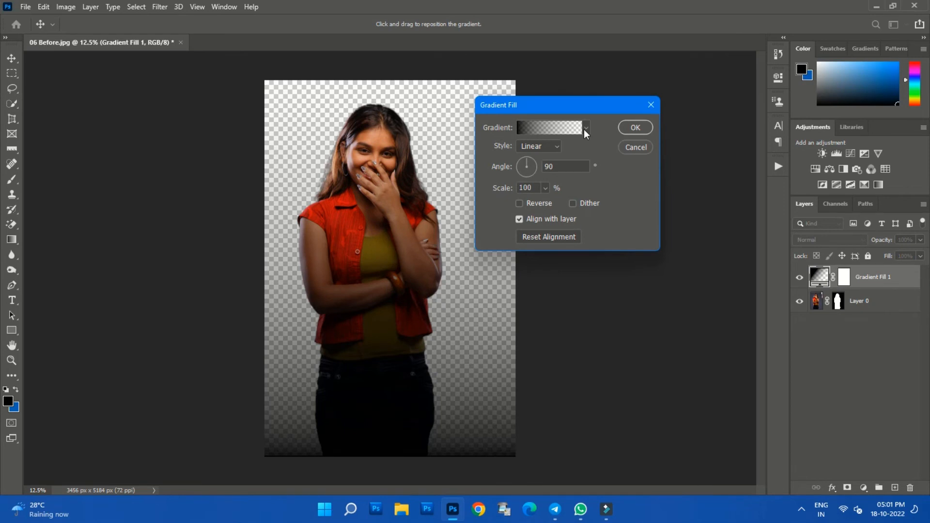
{"action": "left_click", "coordinate": [586, 127]}
{"action": "scroll", "coordinate": [523, 209], "scroll_direction": "up", "scroll_amount": 4}
{"action": "left_click", "coordinate": [489, 209]}
{"action": "left_click", "coordinate": [489, 191]}
{"action": "scroll", "coordinate": [565, 207], "scroll_direction": "down", "scroll_amount": 3}
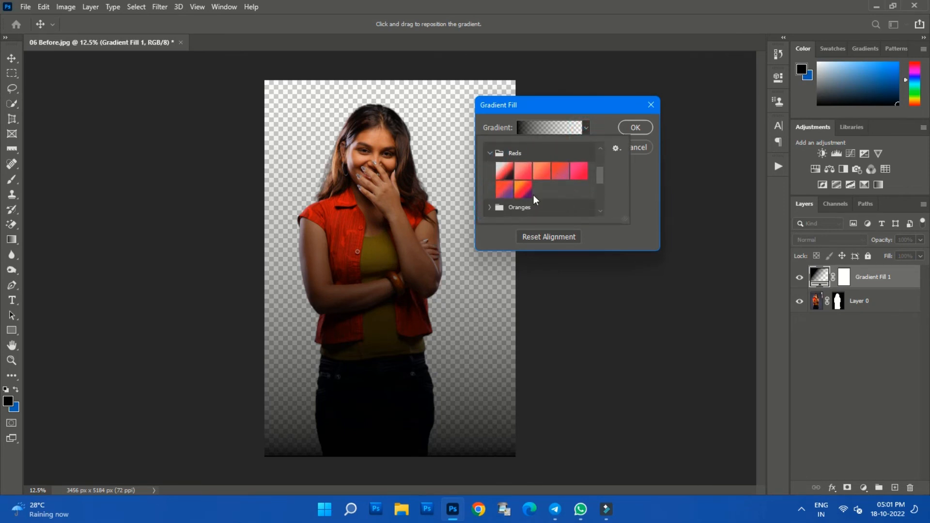
{"action": "left_click", "coordinate": [523, 190]}
{"action": "left_click", "coordinate": [608, 121]}
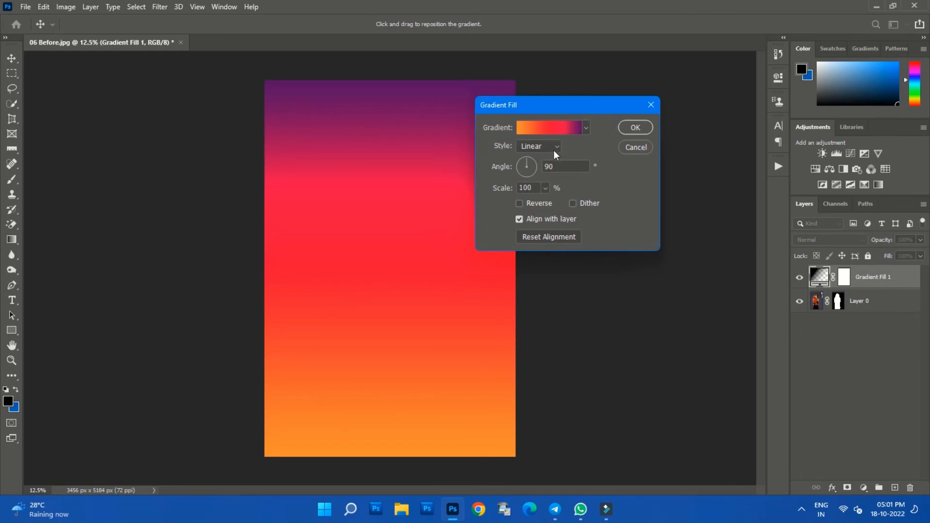
{"action": "left_click_drag", "start_coordinate": [529, 161], "coordinate": [537, 161]}
{"action": "left_click", "coordinate": [652, 128]}
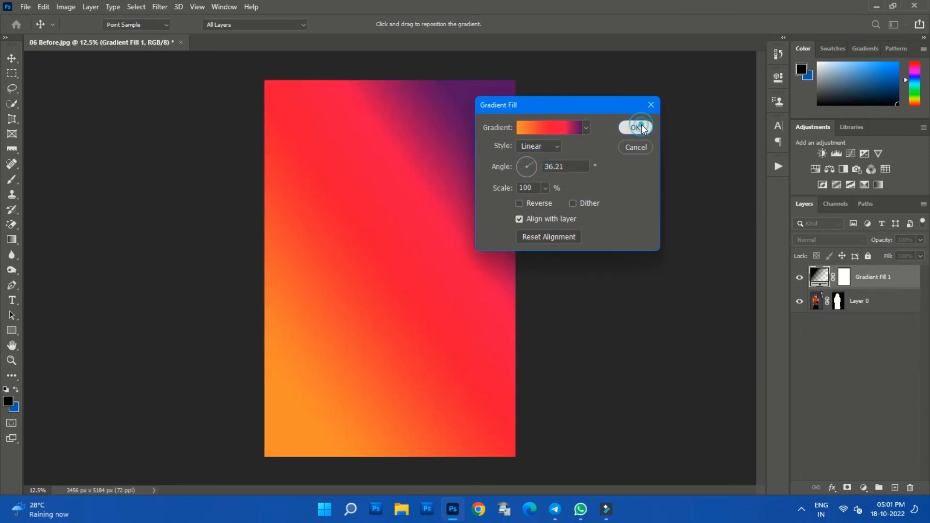
{"action": "left_click_drag", "start_coordinate": [867, 274], "coordinate": [867, 310]}
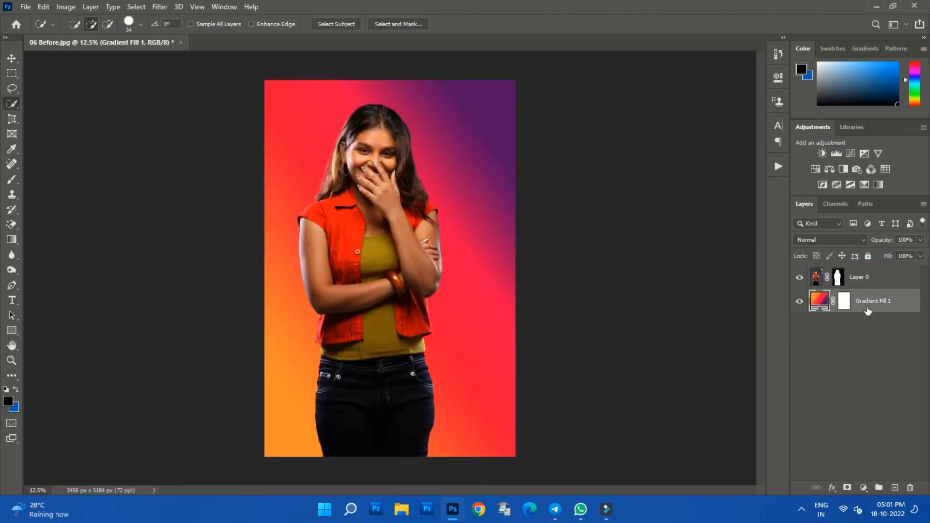
- Start the Camera Raw Filter on Layer 0 and set Exposure to +0.35
{"action": "left_click", "coordinate": [857, 280]}
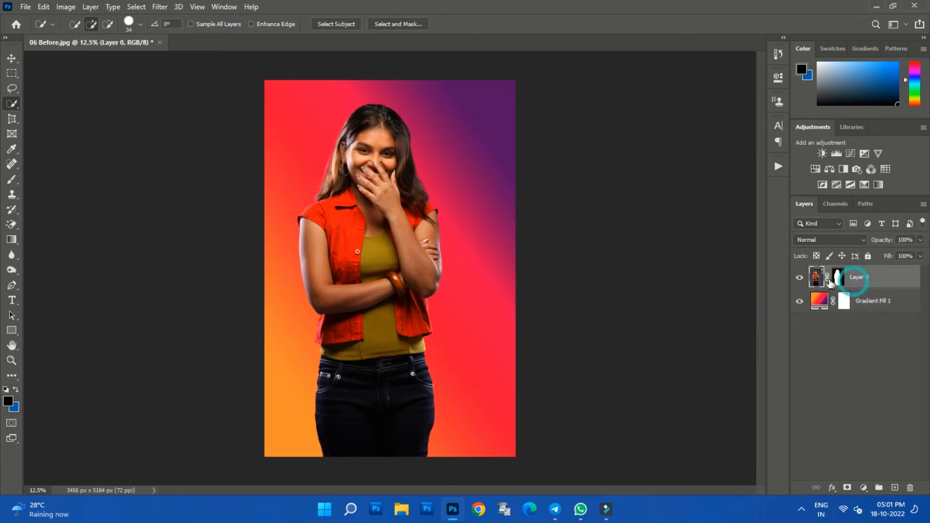
{"action": "left_click", "coordinate": [158, 7]}
{"action": "left_click", "coordinate": [187, 75]}
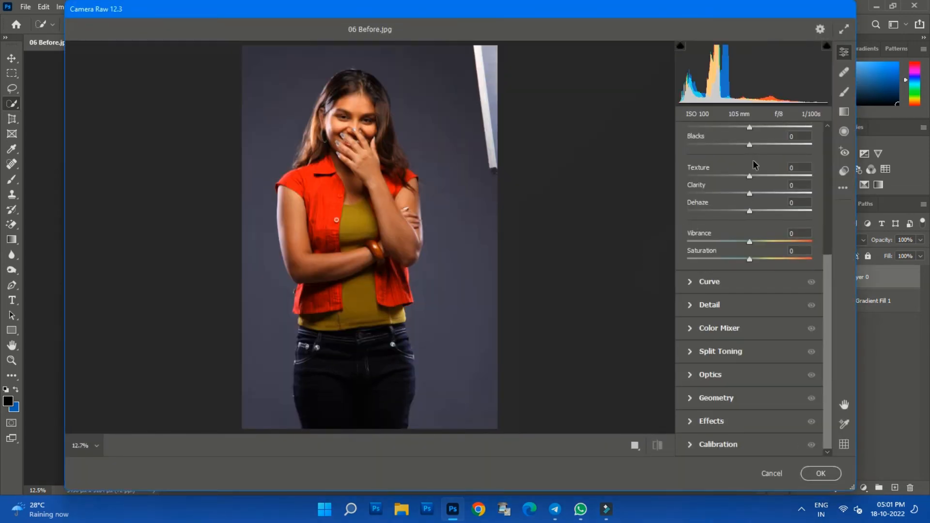
{"action": "left_click_drag", "start_coordinate": [829, 264], "coordinate": [834, 140]}
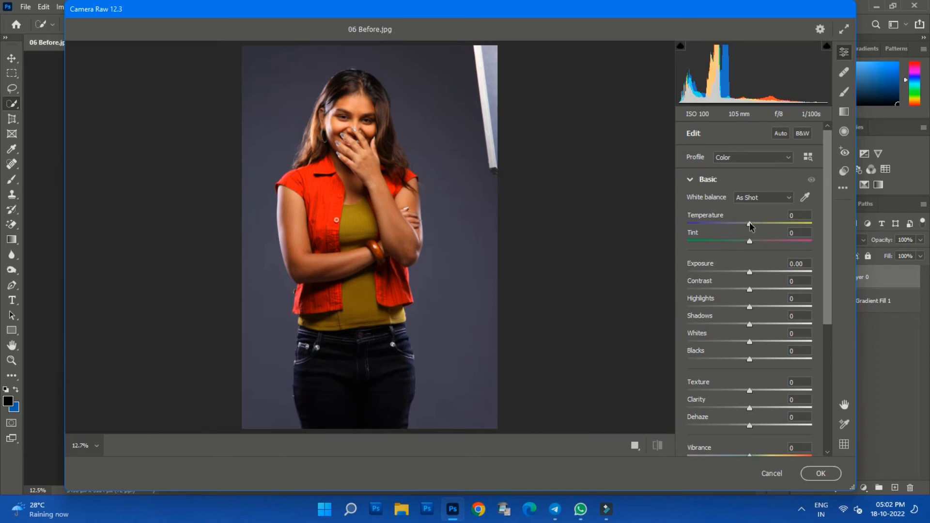
{"action": "left_click_drag", "start_coordinate": [751, 274], "coordinate": [756, 273]}
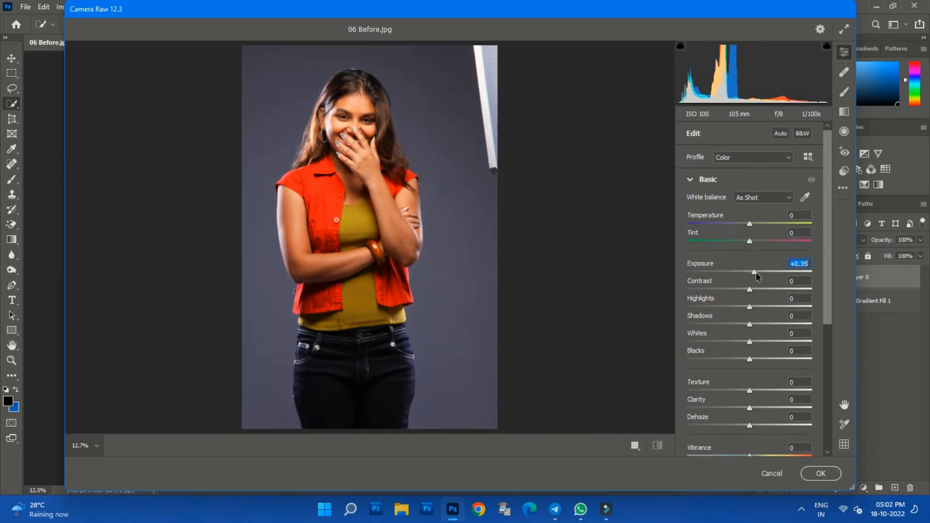
- Set Contrast to +25, Highlights to +17, Texture to +9, Vibrance to -26 and Tint to -8 in Camera Raw
{"action": "left_click_drag", "start_coordinate": [751, 310], "coordinate": [828, 339]}
{"action": "left_click_drag", "start_coordinate": [750, 314], "coordinate": [755, 313]}
{"action": "left_click_drag", "start_coordinate": [748, 375], "coordinate": [733, 383]}
{"action": "left_click_drag", "start_coordinate": [826, 307], "coordinate": [827, 272]}
{"action": "left_click_drag", "start_coordinate": [747, 224], "coordinate": [743, 224]}
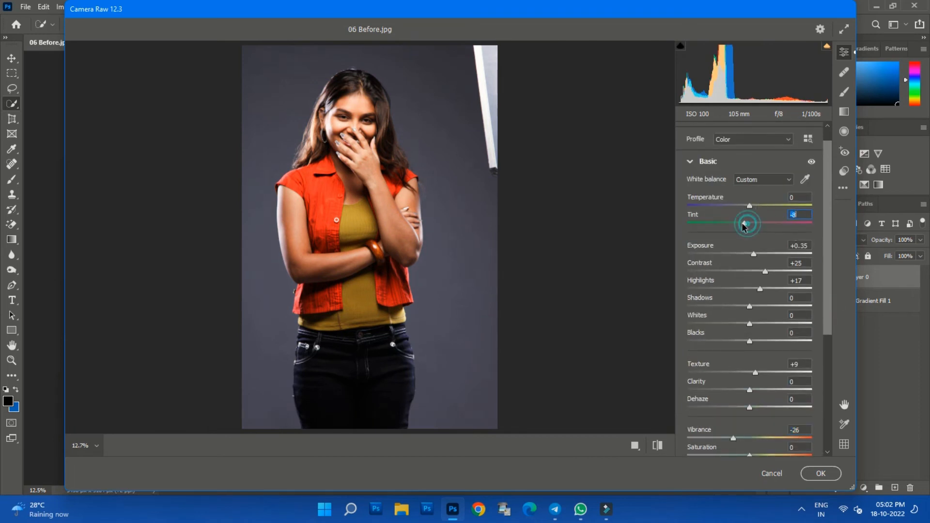
- Lower the red channel's point curve in the midtones to input 143, output 134
{"action": "left_click", "coordinate": [692, 161]}
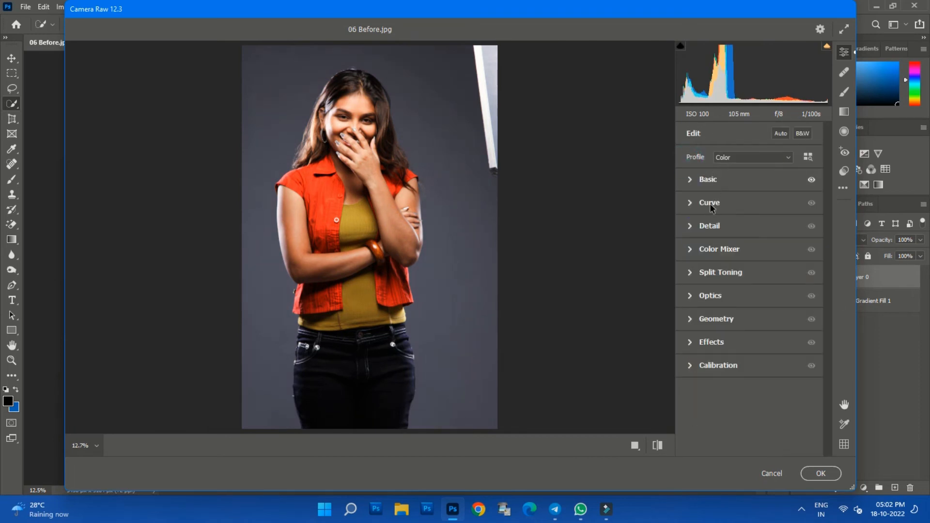
{"action": "left_click", "coordinate": [690, 204]}
{"action": "left_click", "coordinate": [745, 189]}
{"action": "left_click_drag", "start_coordinate": [750, 263], "coordinate": [757, 261]}
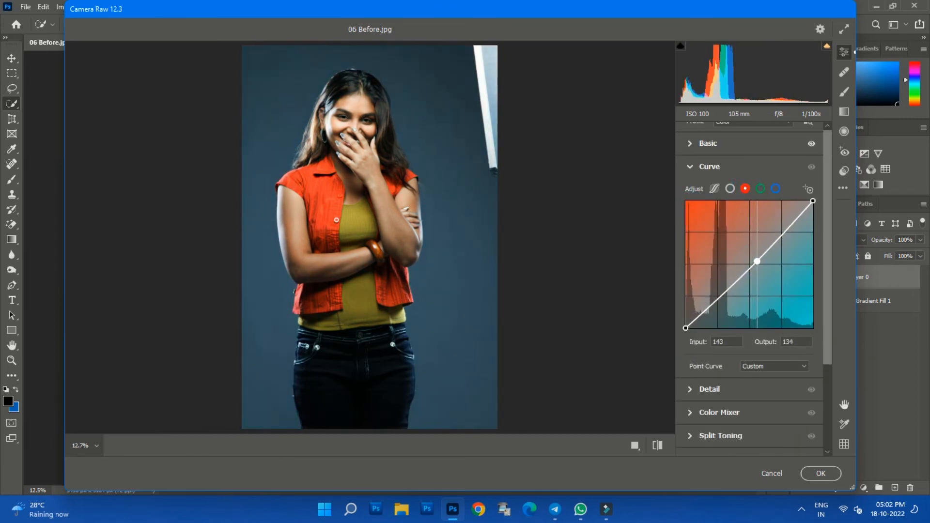
- Set a blue-channel curve point at input 135, output 133, and set the parametric curve's Lights to +12 and Darks to +7
{"action": "left_click", "coordinate": [775, 189]}
{"action": "left_click_drag", "start_coordinate": [750, 262], "coordinate": [753, 262]}
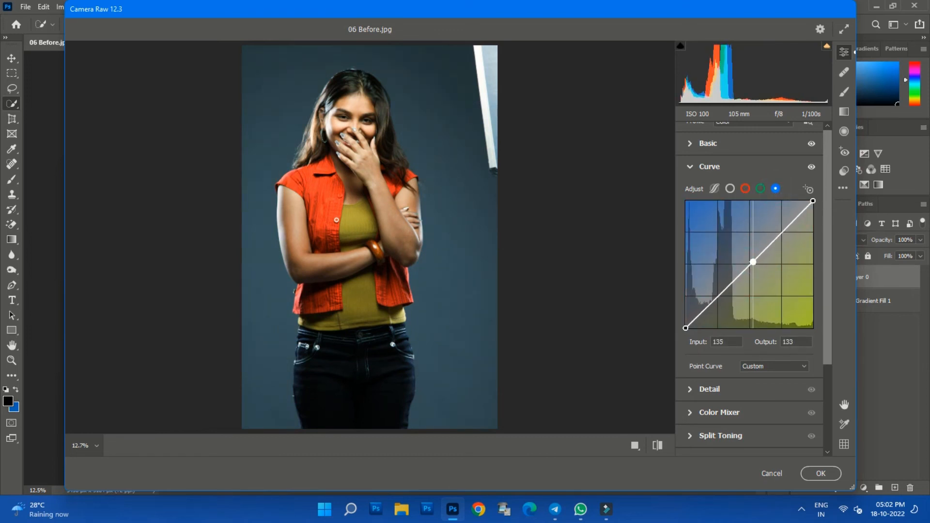
{"action": "left_click", "coordinate": [715, 188]}
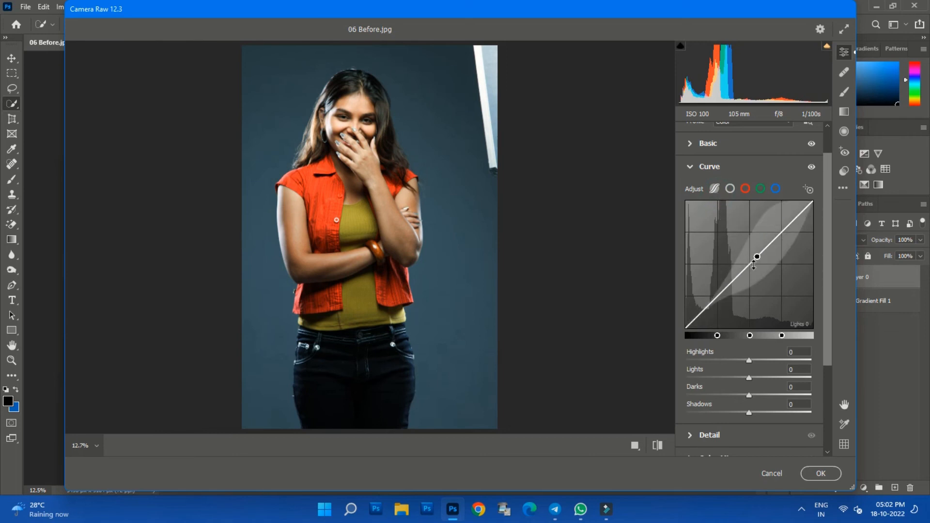
{"action": "left_click_drag", "start_coordinate": [749, 263], "coordinate": [732, 262]}
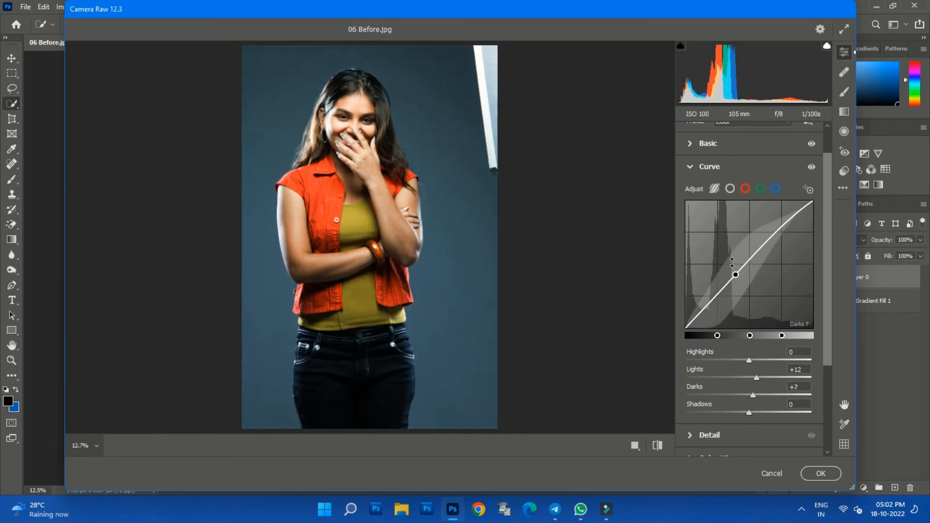
{"action": "left_click", "coordinate": [689, 168]}
- Shift the reds' hue toward orange in the Color Mixer, raise their luminance slightly and reduce the saturation
{"action": "left_click", "coordinate": [690, 249]}
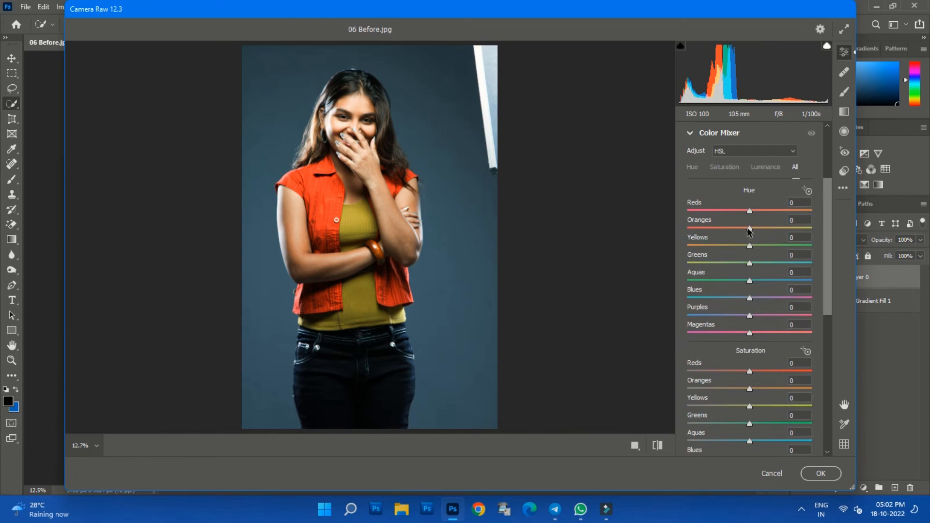
{"action": "left_click_drag", "start_coordinate": [749, 227], "coordinate": [764, 211]}
{"action": "left_click_drag", "start_coordinate": [823, 261], "coordinate": [826, 396]}
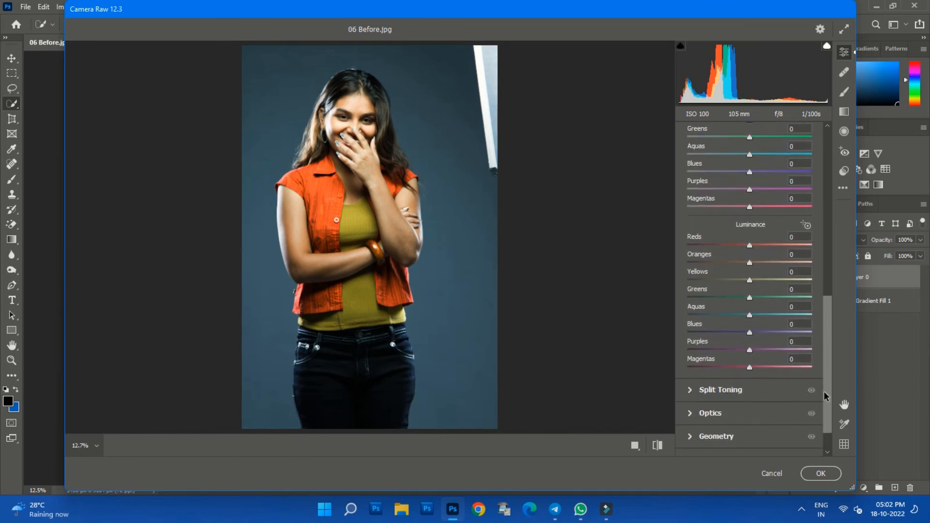
{"action": "left_click_drag", "start_coordinate": [751, 243], "coordinate": [756, 242]}
{"action": "left_click_drag", "start_coordinate": [749, 207], "coordinate": [739, 207]}
{"action": "left_click_drag", "start_coordinate": [829, 301], "coordinate": [828, 254]}
{"action": "left_click_drag", "start_coordinate": [750, 228], "coordinate": [745, 230]}
{"action": "left_click_drag", "start_coordinate": [826, 285], "coordinate": [828, 190]}
{"action": "left_click", "coordinate": [691, 207]}
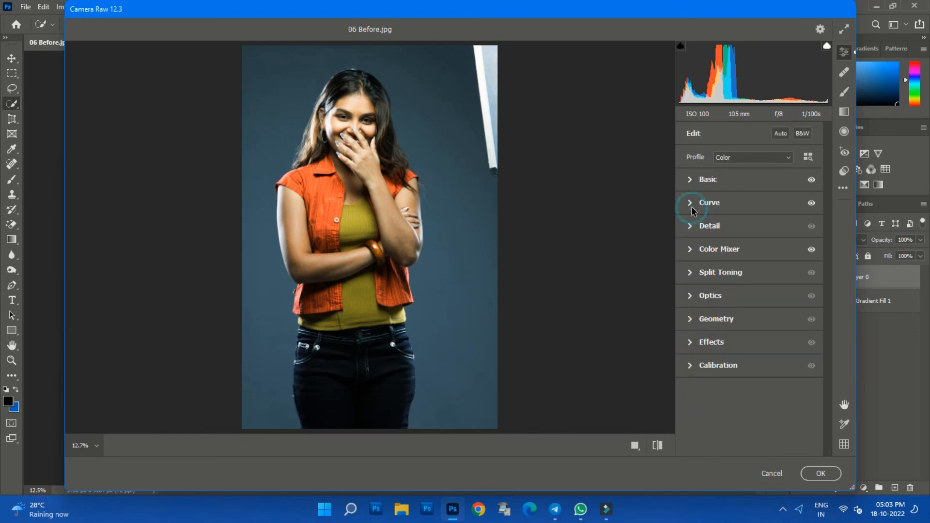
- Add a slight negative vignette in the Camera Raw effects and apply the filter to Layer 0
{"action": "left_click", "coordinate": [691, 343]}
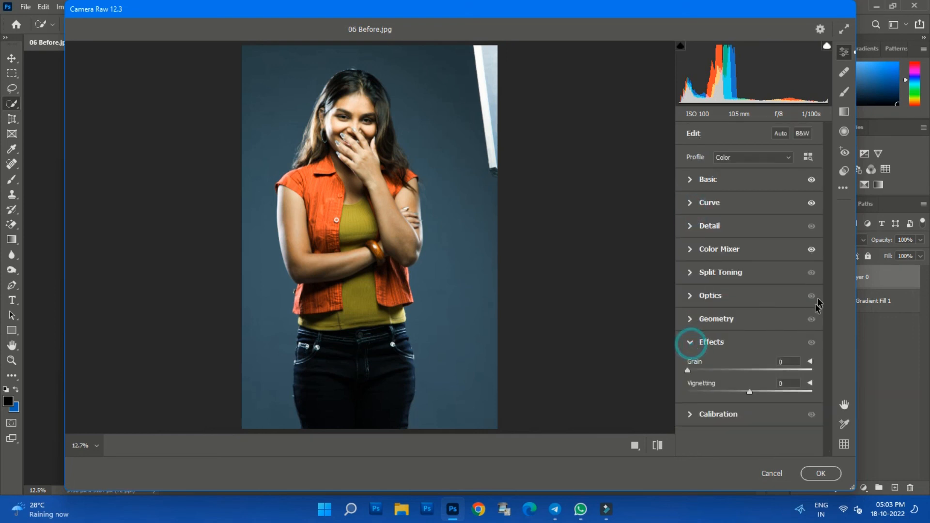
{"action": "left_click_drag", "start_coordinate": [750, 396], "coordinate": [744, 395]}
{"action": "left_click", "coordinate": [821, 473]}
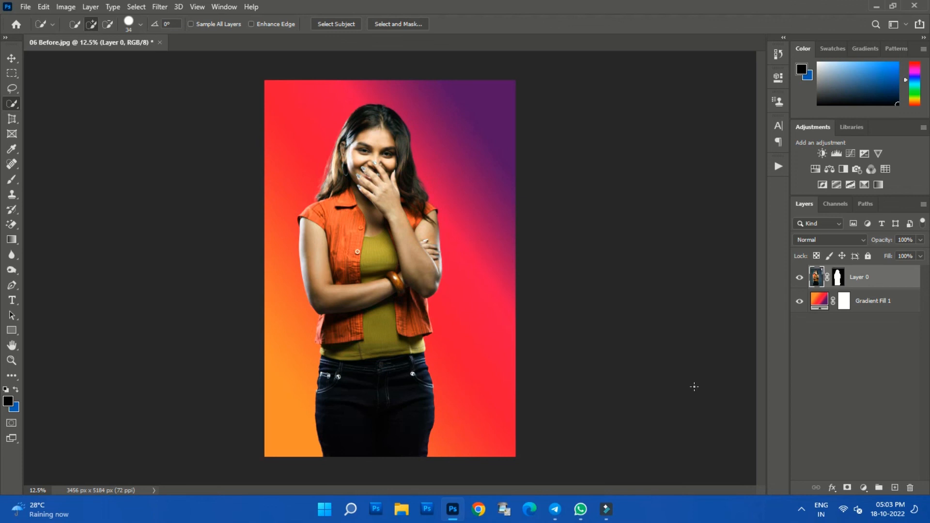
- Open (108).psd from the Edit folder and copy the masked woman from 06 Before.jpg into it above the pink background
{"action": "left_click", "coordinate": [26, 7]}
{"action": "left_click", "coordinate": [34, 30]}
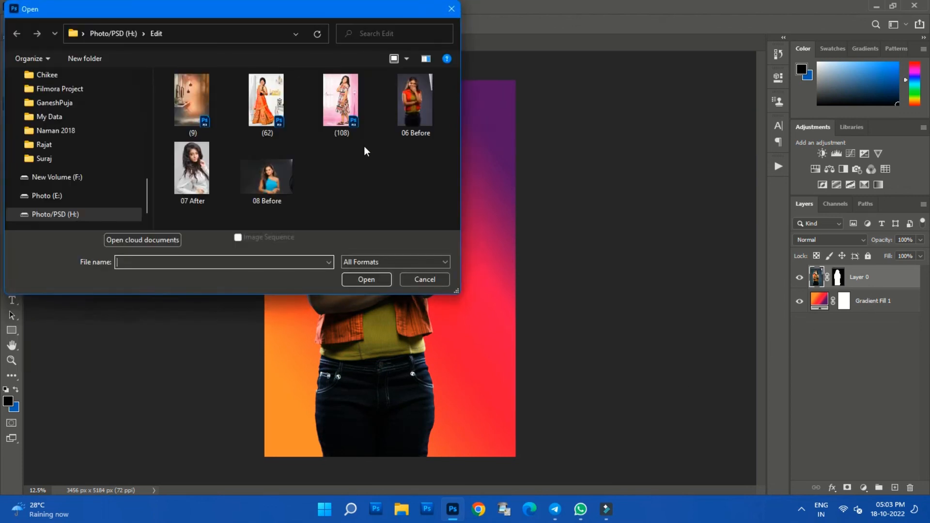
{"action": "left_click", "coordinate": [363, 153]}
{"action": "left_click", "coordinate": [353, 125]}
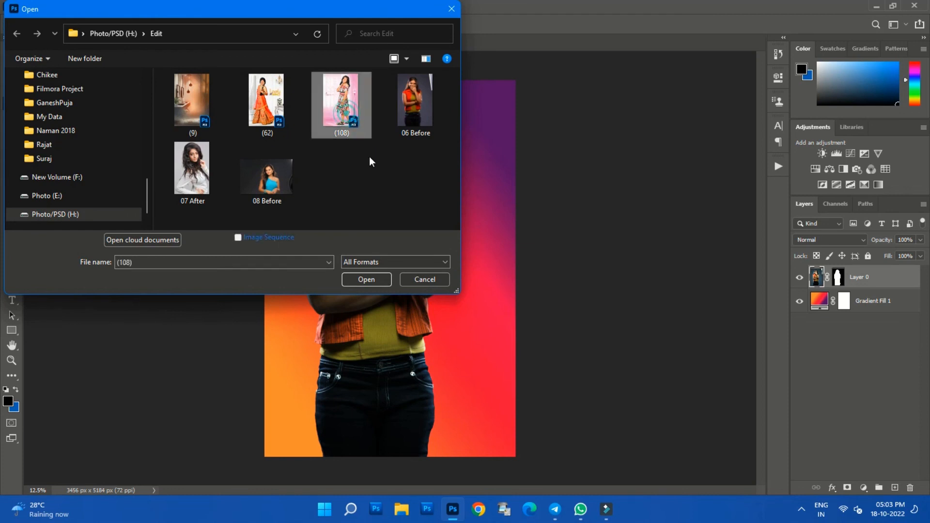
{"action": "left_click", "coordinate": [372, 276]}
{"action": "left_click", "coordinate": [66, 44]}
{"action": "left_click_drag", "start_coordinate": [338, 199], "coordinate": [368, 266]}
- Scale the woman on Layer 1 to 68.45% and place her beside the lamp with her cropped legs meeting the canvas's lower edge
{"action": "key", "text": "ctrl+t"}
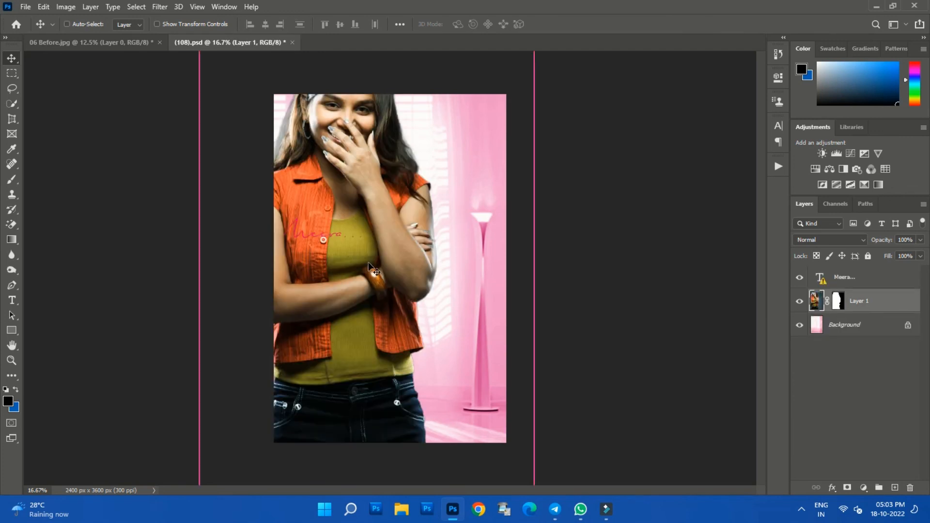
{"action": "key", "text": "ctrl+0"}
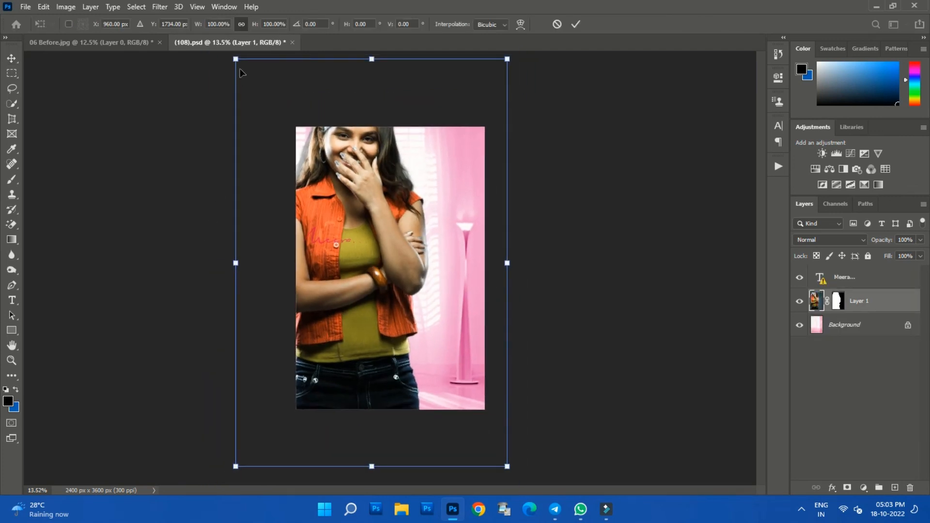
{"action": "left_click_drag", "start_coordinate": [236, 59], "coordinate": [321, 188]}
{"action": "left_click_drag", "start_coordinate": [425, 281], "coordinate": [427, 220]}
{"action": "key", "text": "Return"}
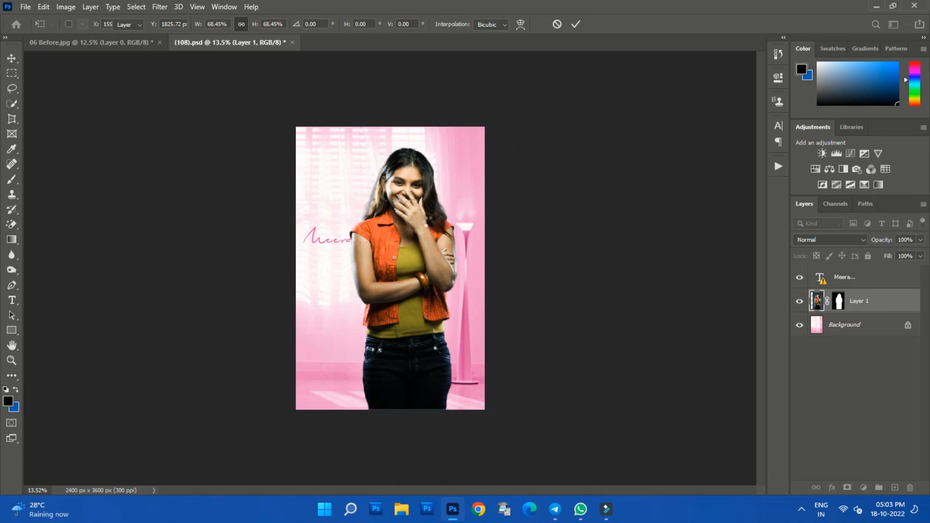